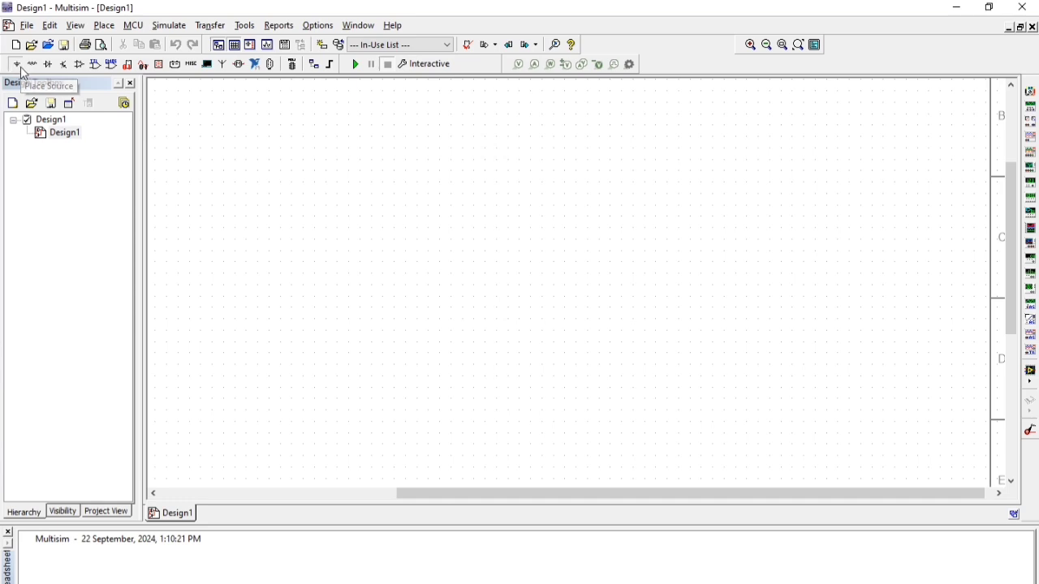
Step: Place a 741 operational amplifier from the Analog component group in the middle of the schematic
click(18, 67)
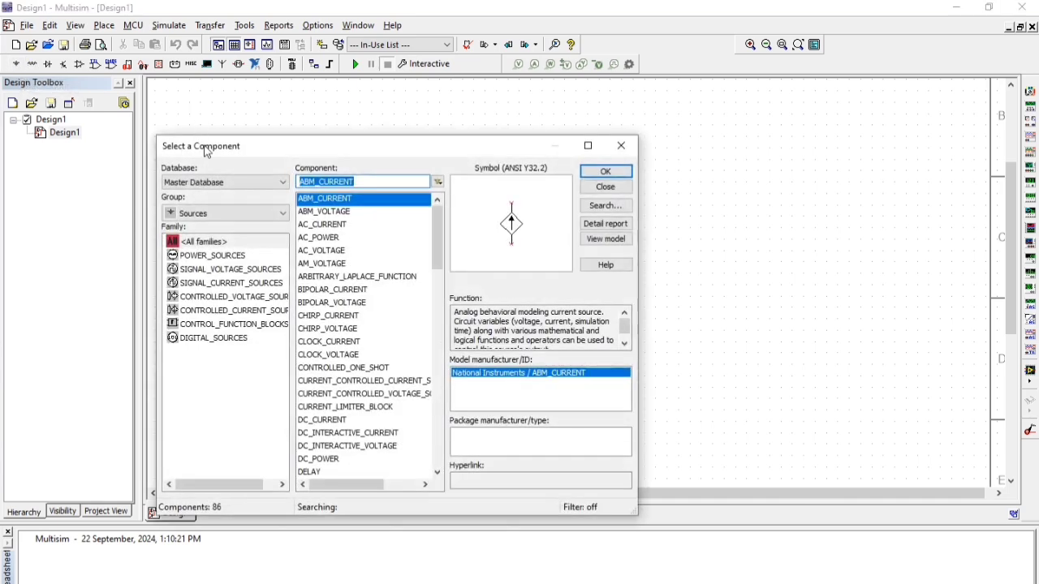
click(215, 215)
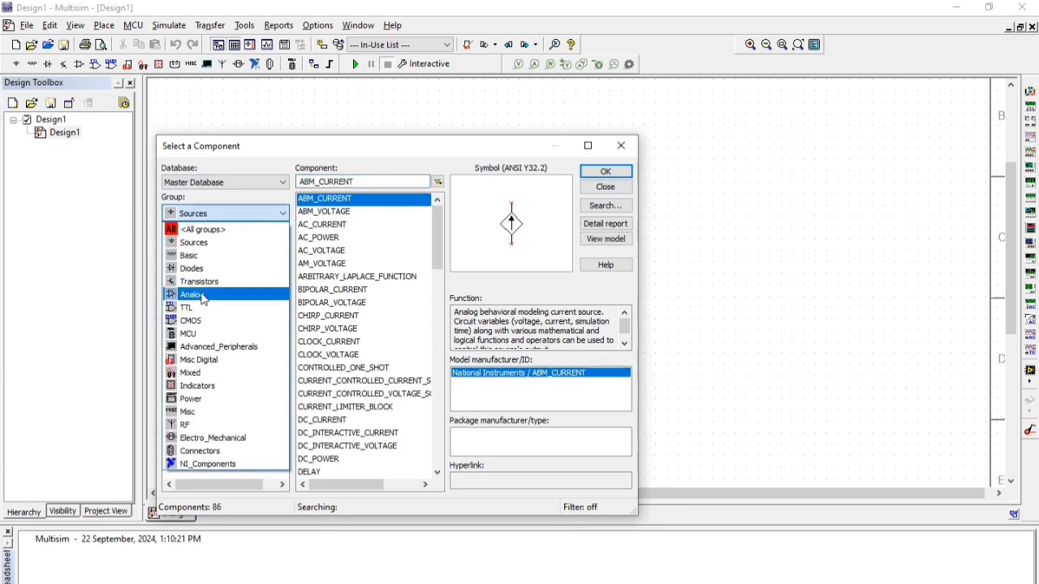
click(200, 297)
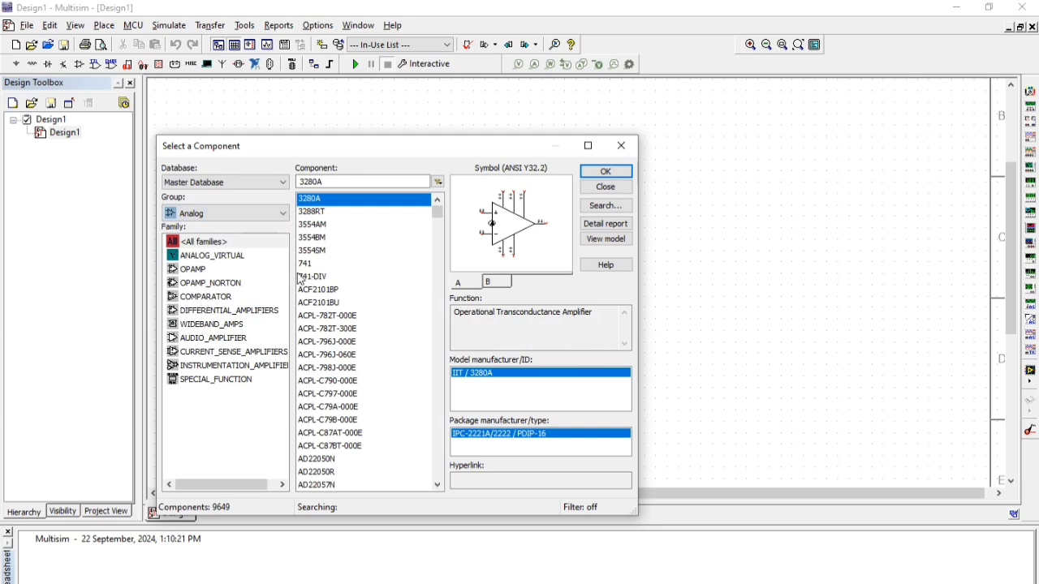
click(308, 265)
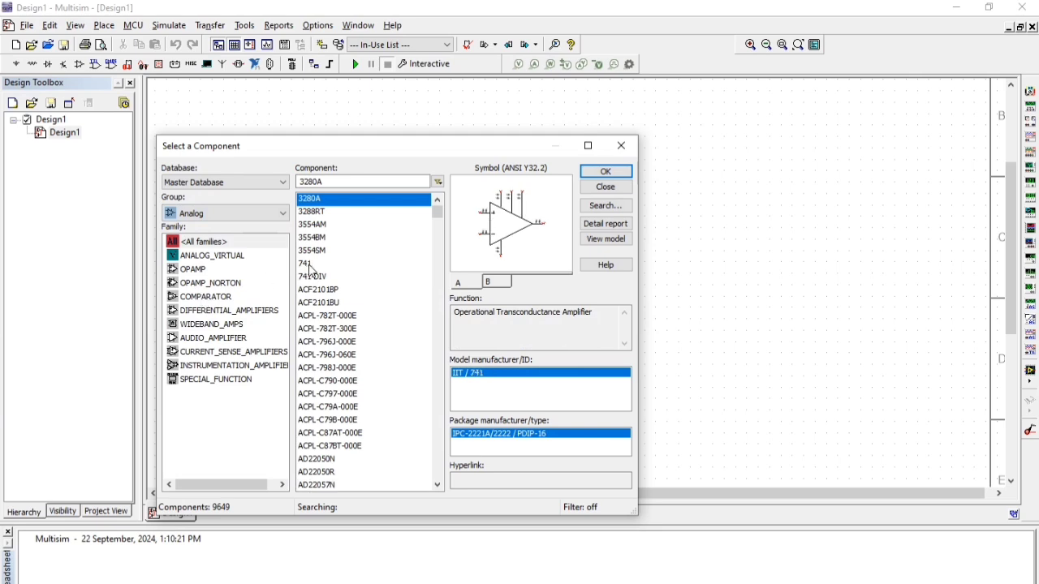
click(609, 173)
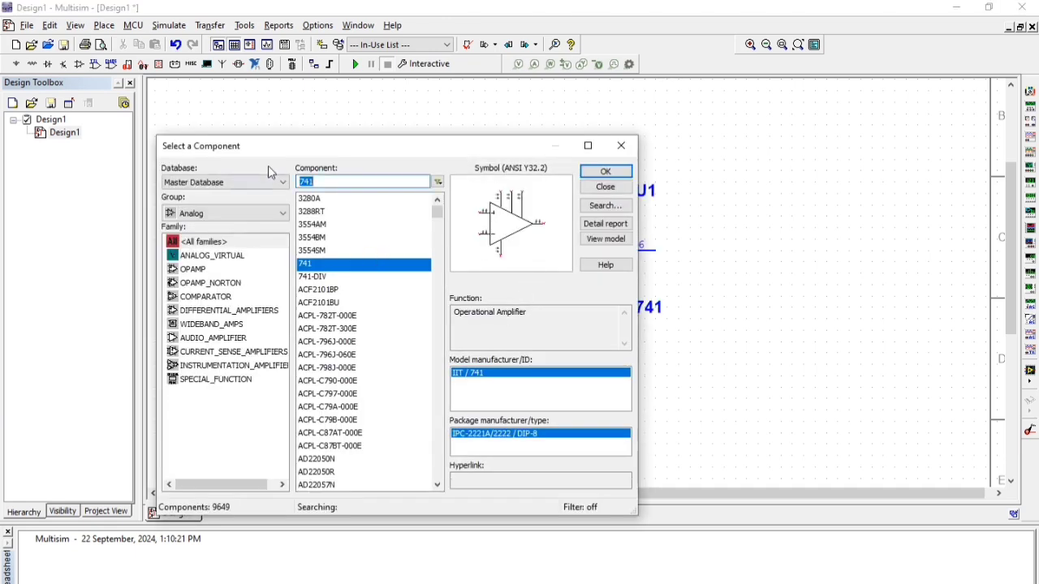
Step: Place a 1k resistor from the Basic group's RESISTOR family, up and to the left of the op-amp
click(213, 217)
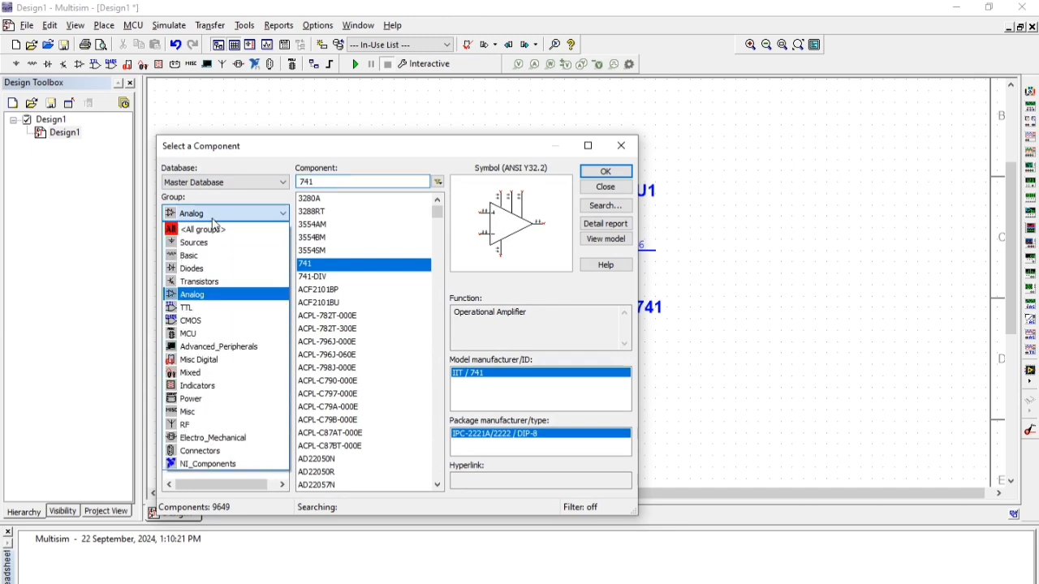
click(204, 256)
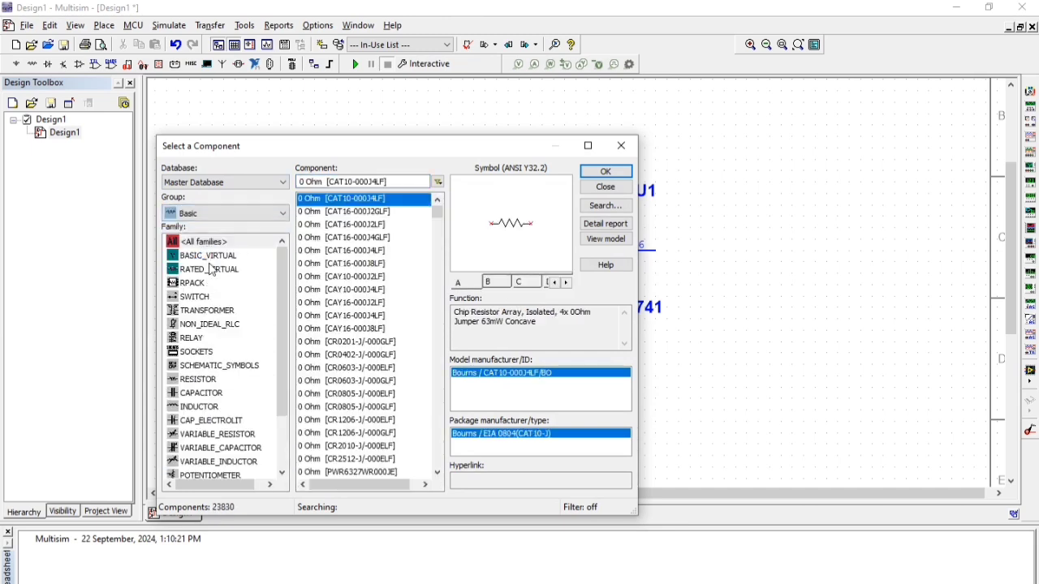
click(207, 381)
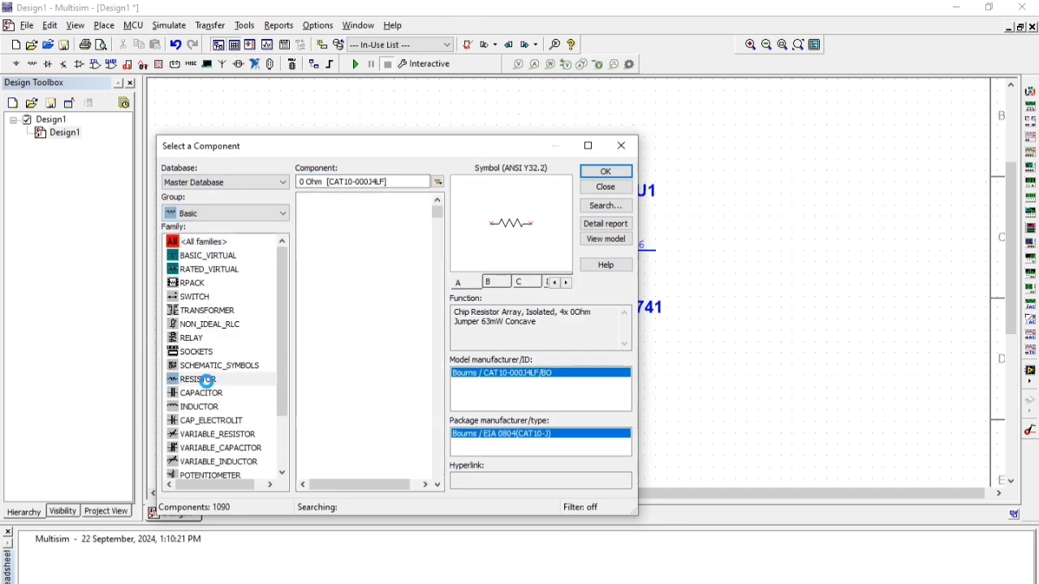
text(1k)
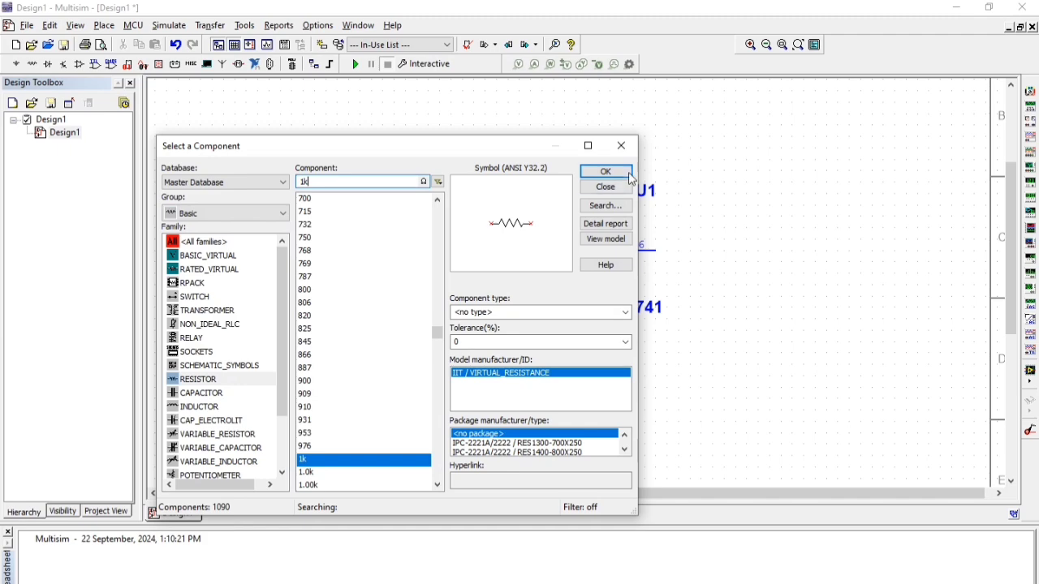
click(629, 176)
click(327, 220)
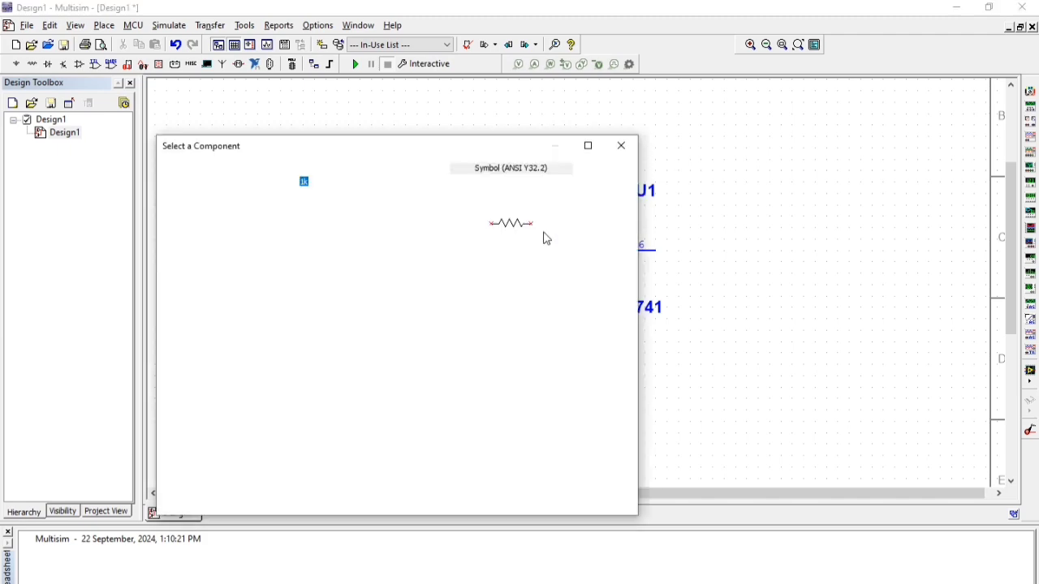
Step: Place two more 1k resistors, one beside the op-amp's inverting input and one below the op-amp
click(617, 174)
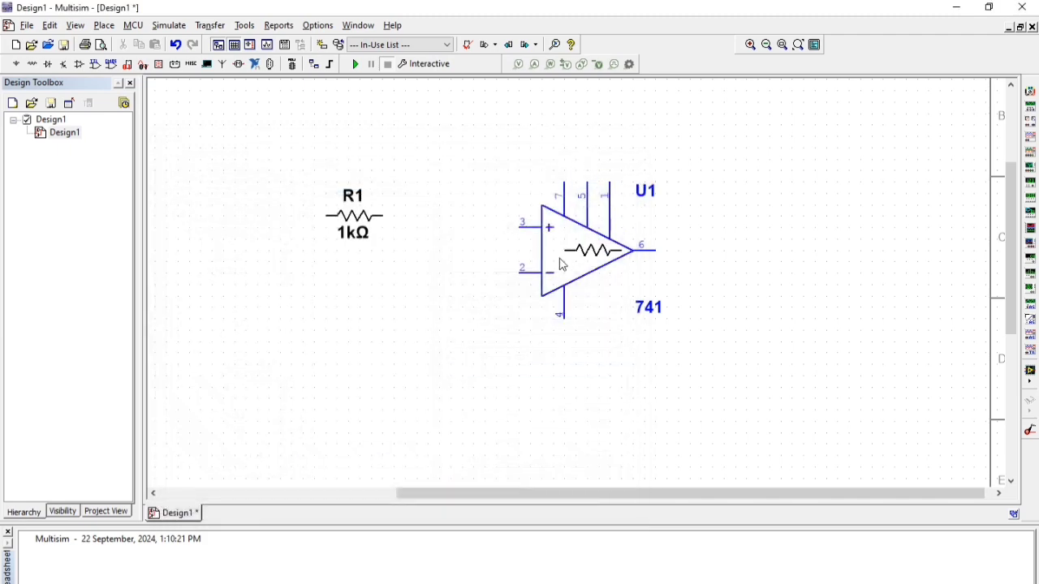
click(399, 278)
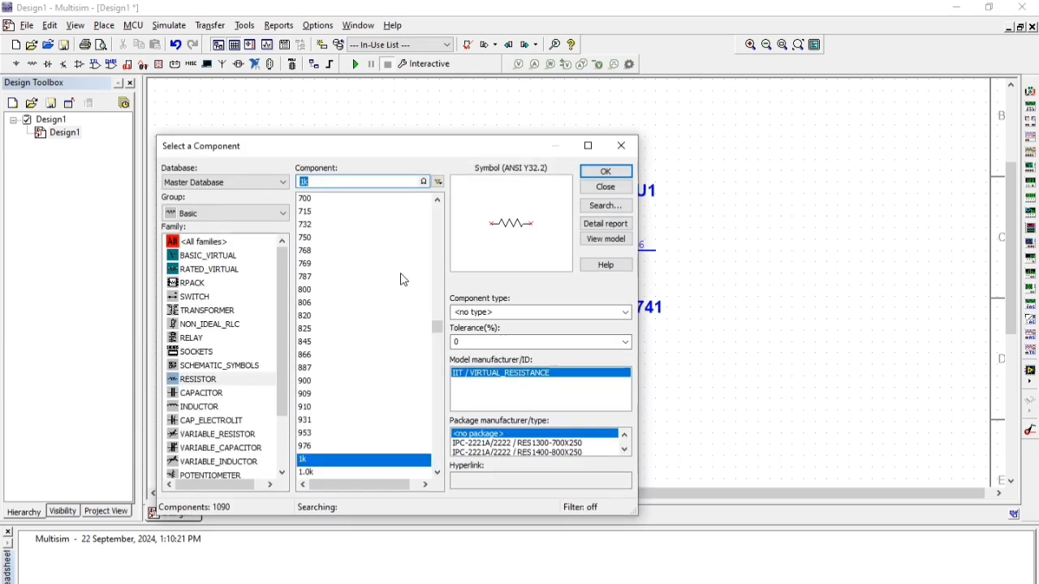
click(606, 172)
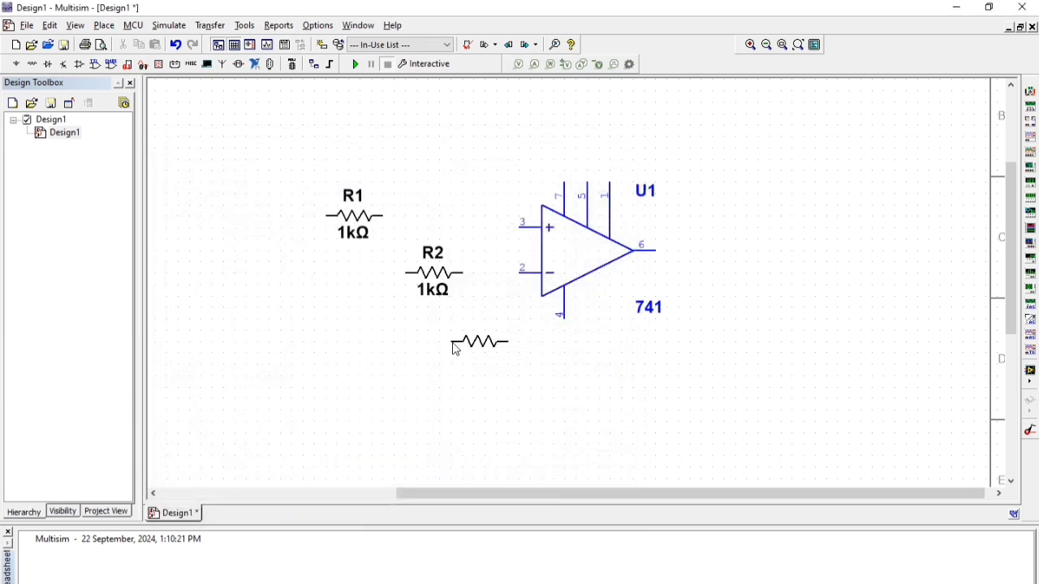
click(482, 371)
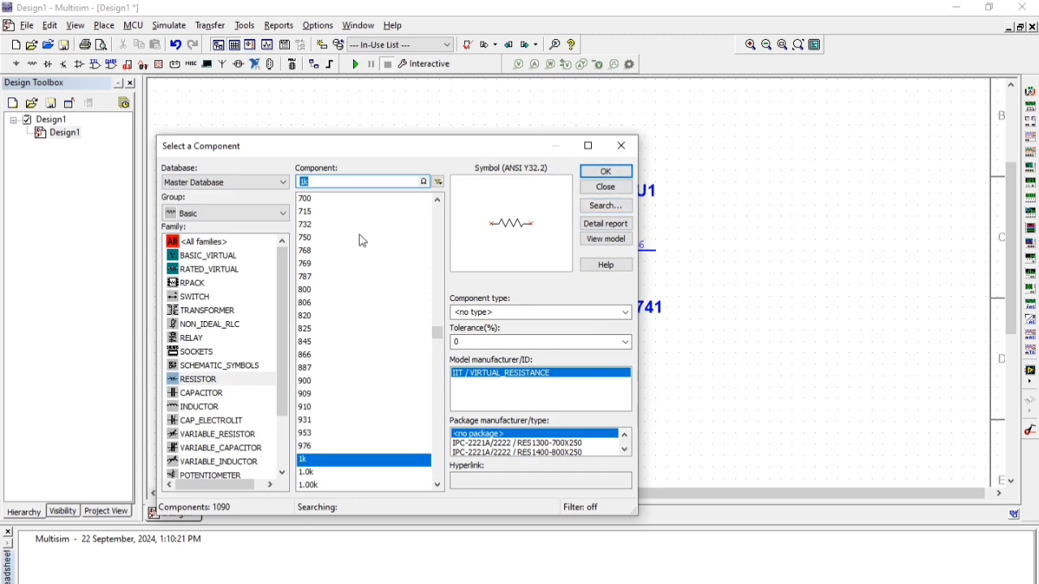
Step: Place an AC_VOLTAGE source from the Sources group's SIGNAL_VOLTAGE_SOURCES family at the far left of the circuit
click(235, 214)
click(205, 242)
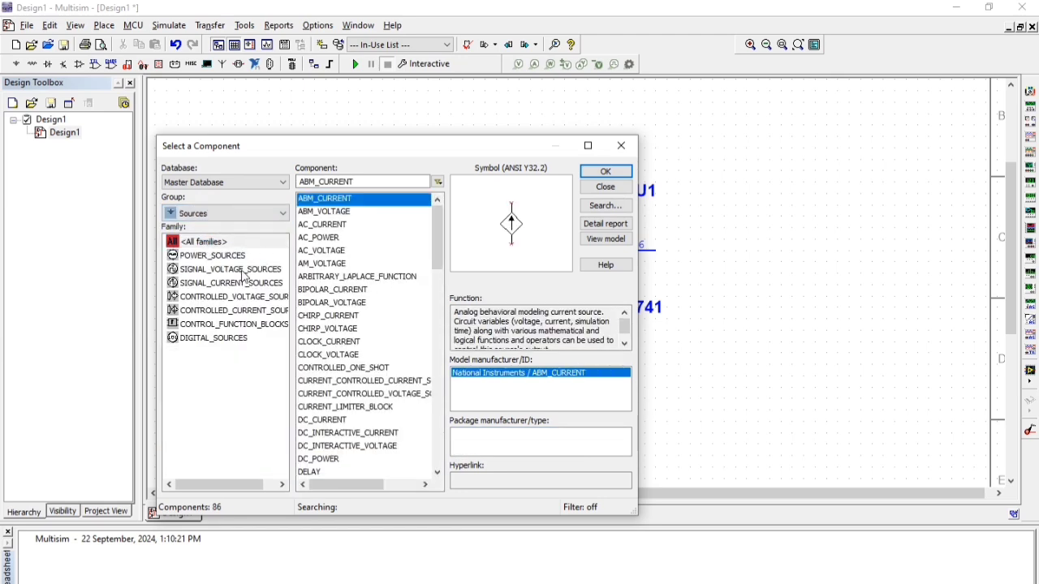
click(241, 270)
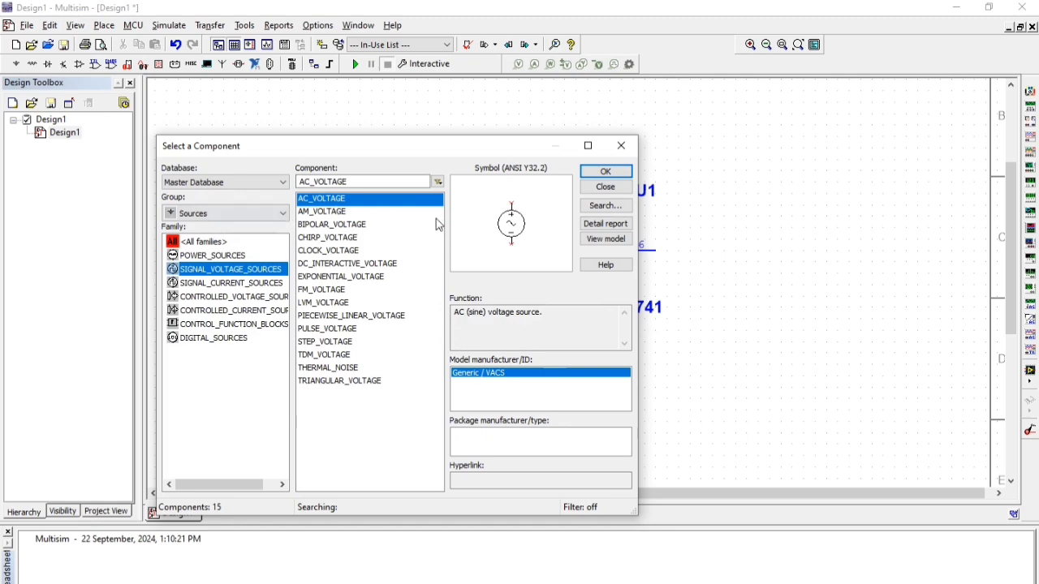
click(606, 173)
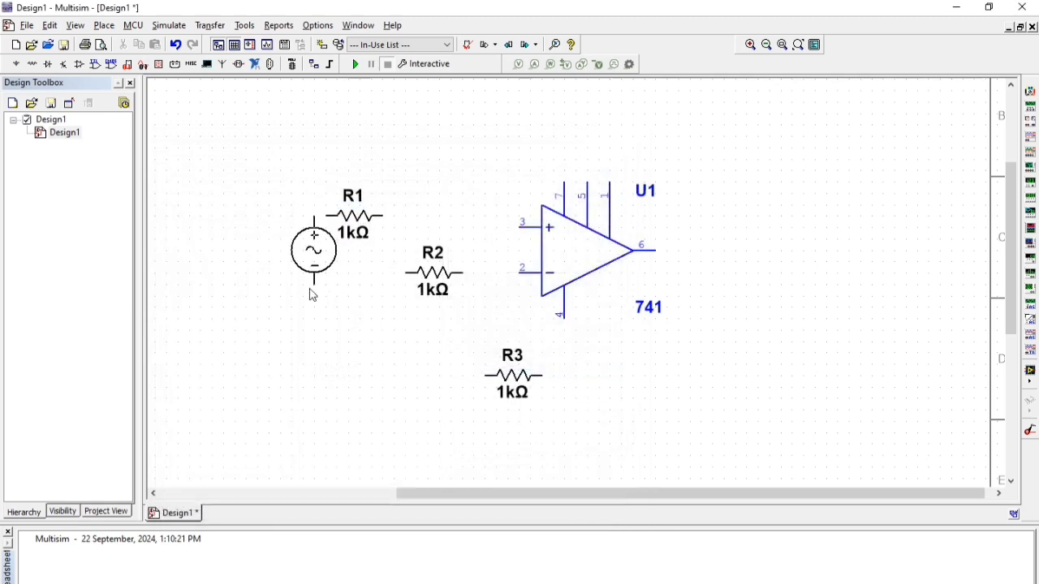
click(238, 321)
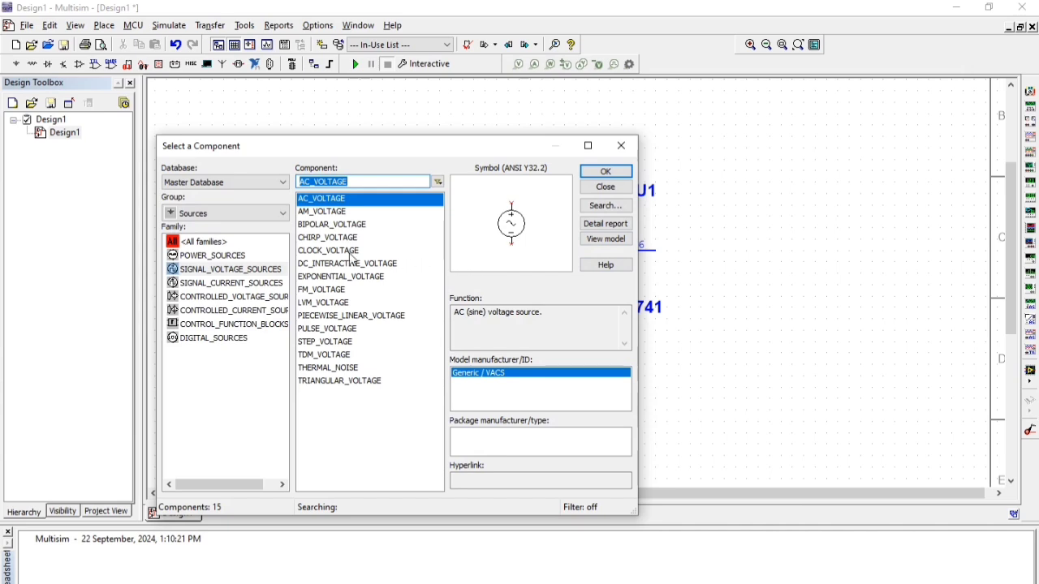
Step: Place a DC_POWER source next to the lower resistor and a GROUND symbol below the op-amp, both from POWER_SOURCES
click(228, 256)
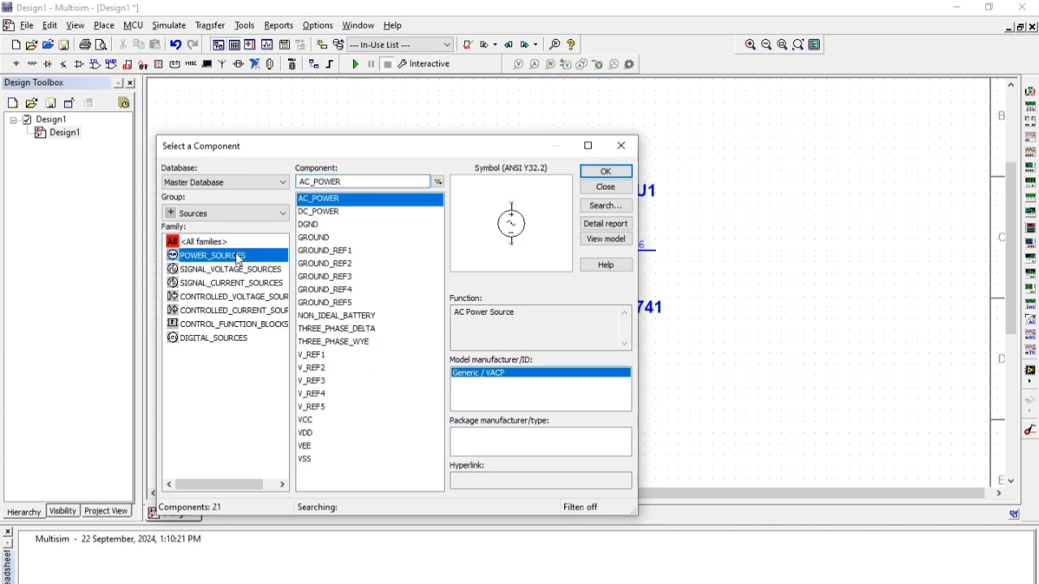
click(323, 212)
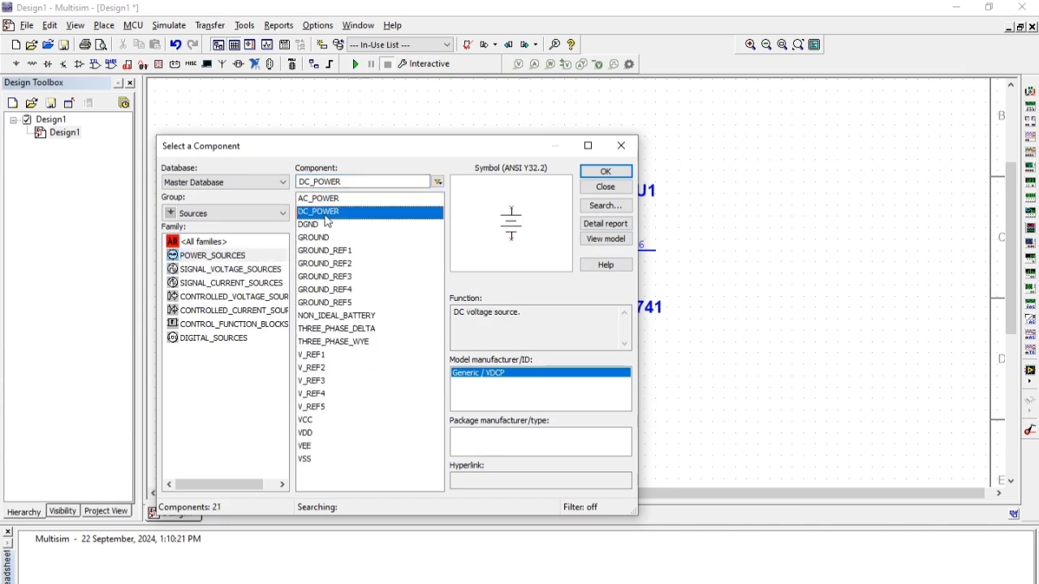
click(607, 172)
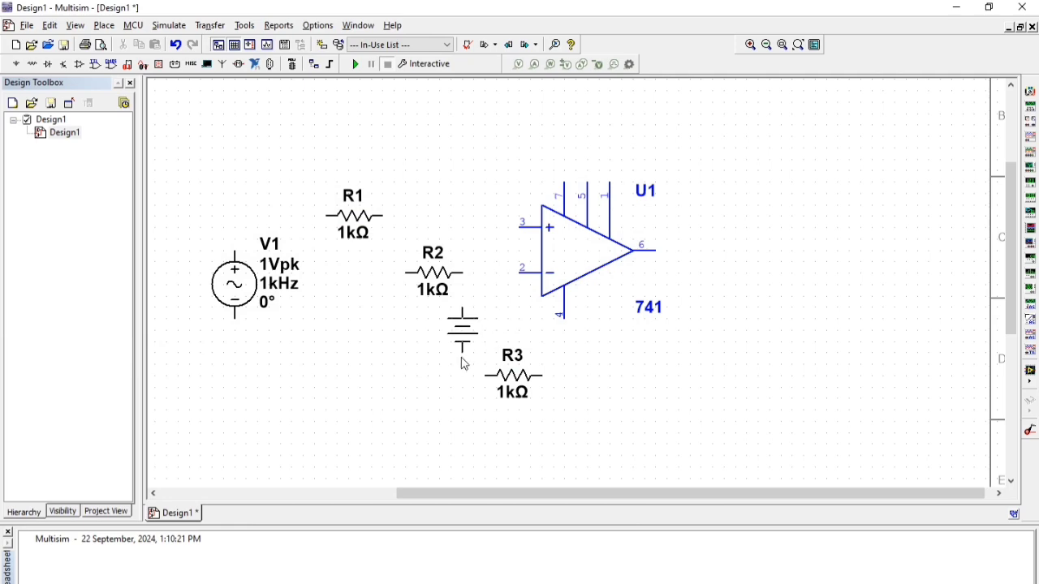
key(Escape)
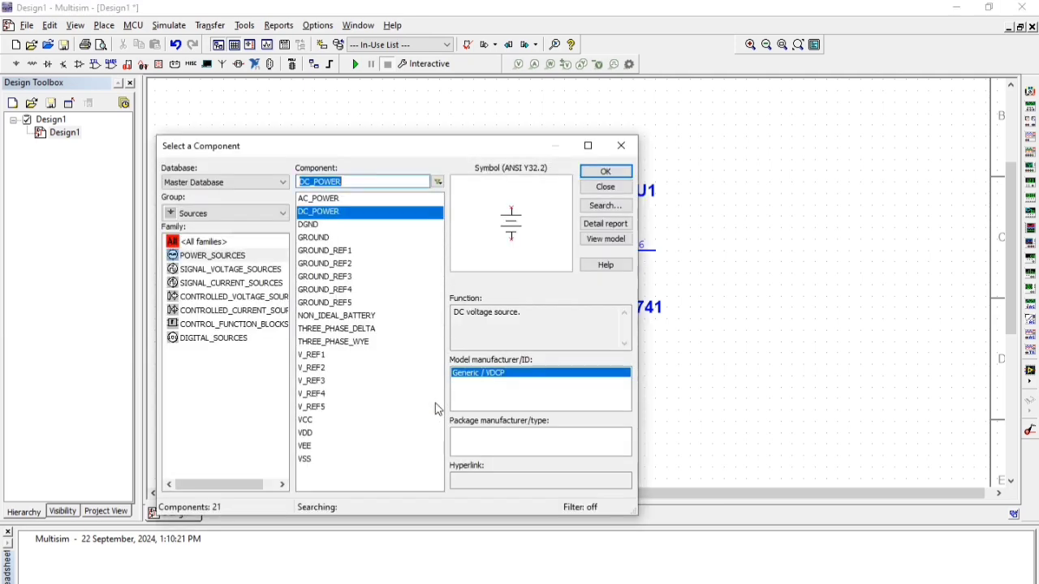
click(318, 237)
click(608, 172)
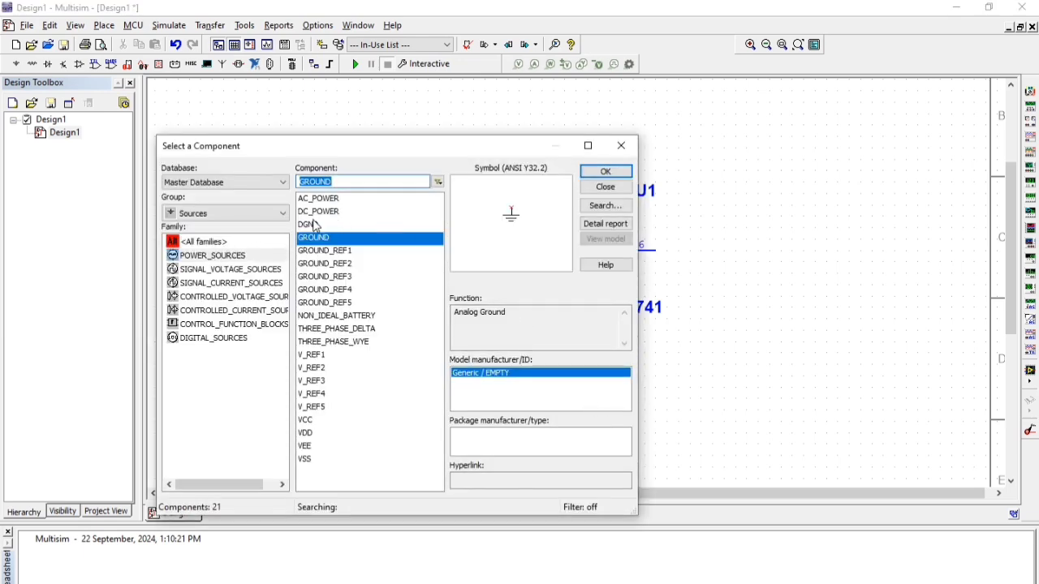
Step: Place a VCC supply above the op-amp and a VEE supply below it, then finish component placement
click(313, 421)
click(605, 172)
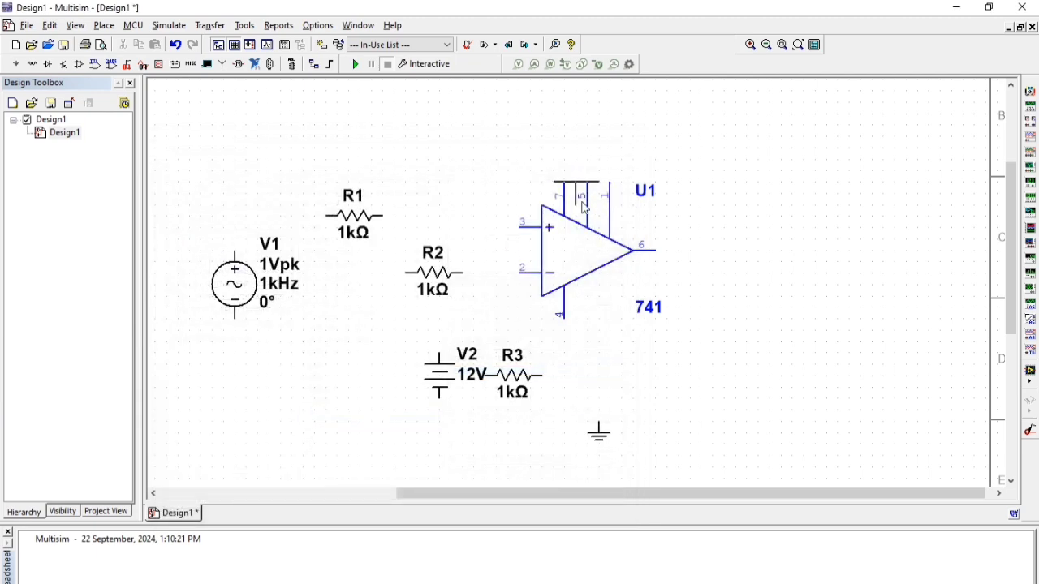
click(576, 150)
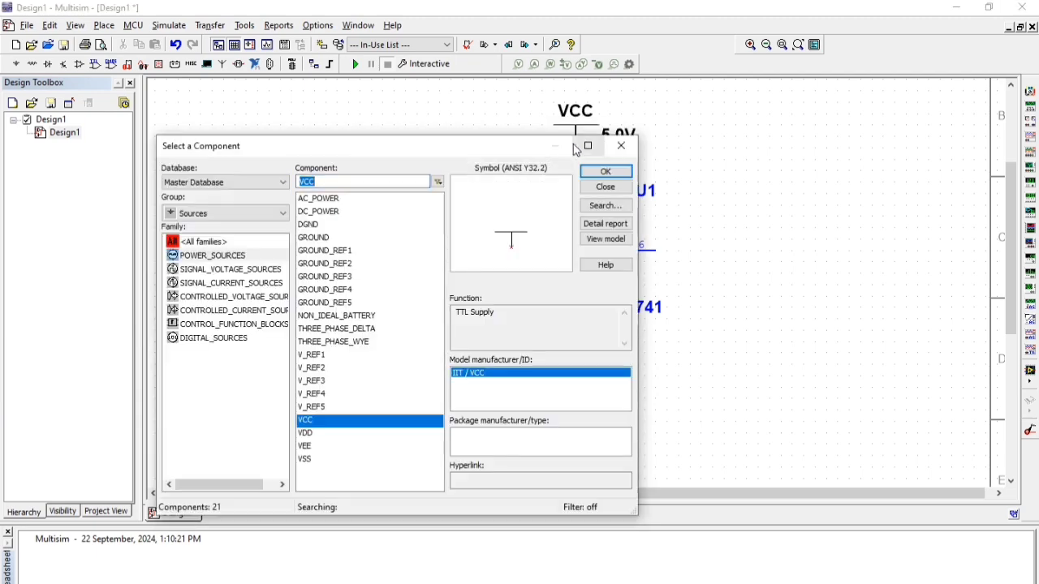
click(305, 446)
click(606, 172)
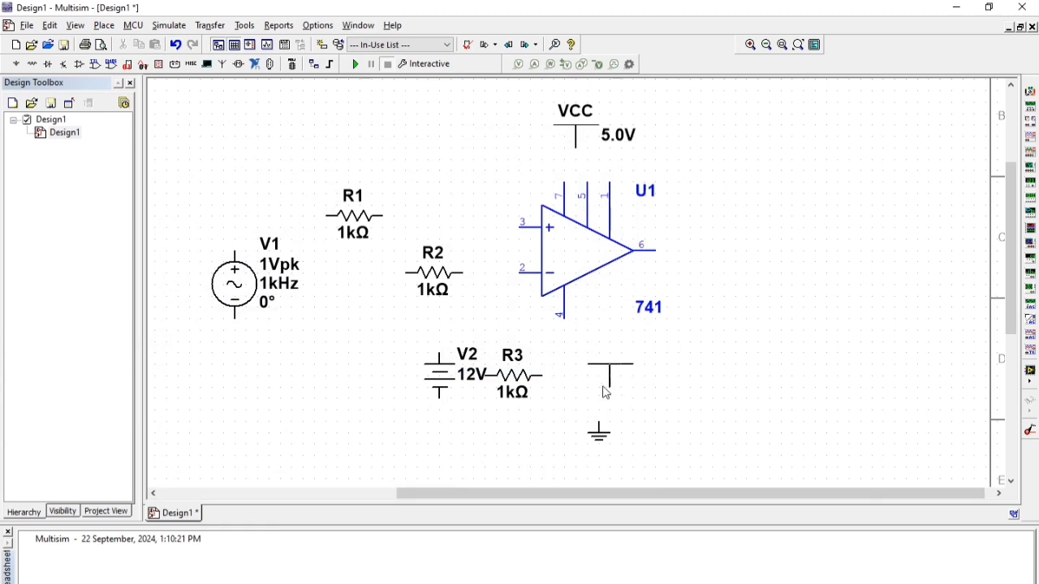
click(597, 369)
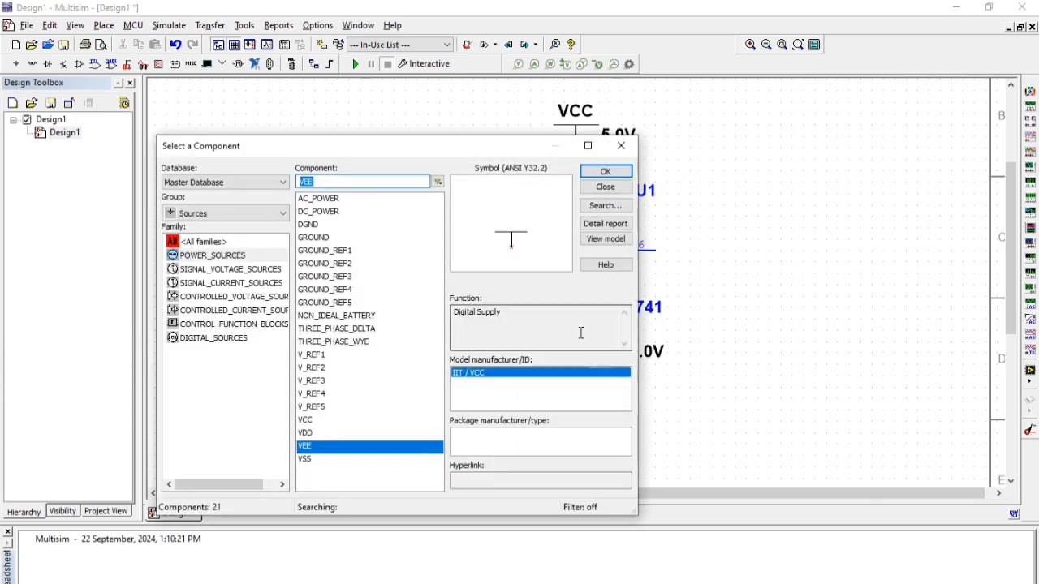
click(621, 146)
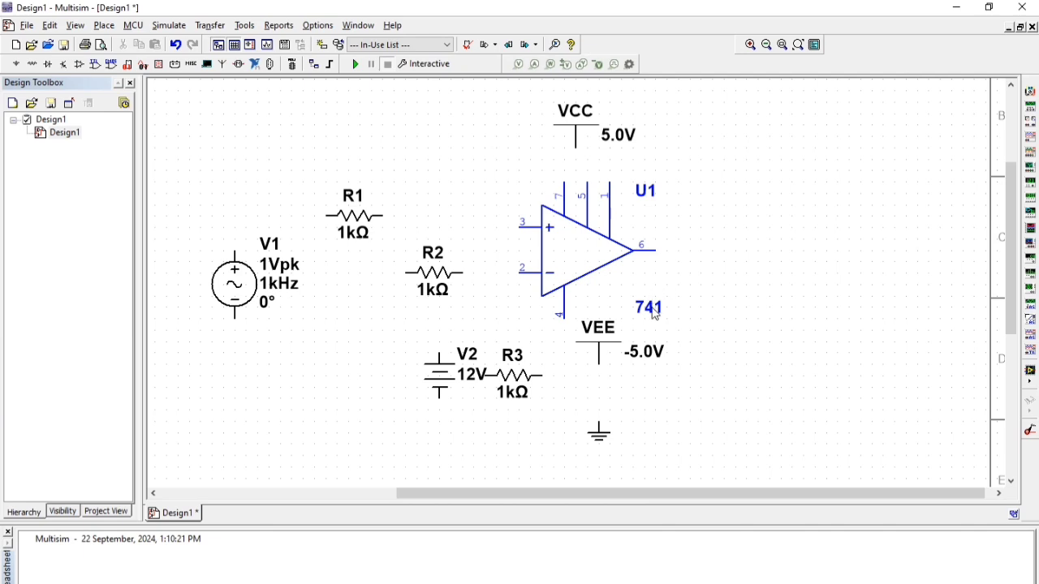
Step: Move the 741 label inside the op-amp symbol and place a two-channel oscilloscope to the right of the op-amp
drag(654, 308, 574, 252)
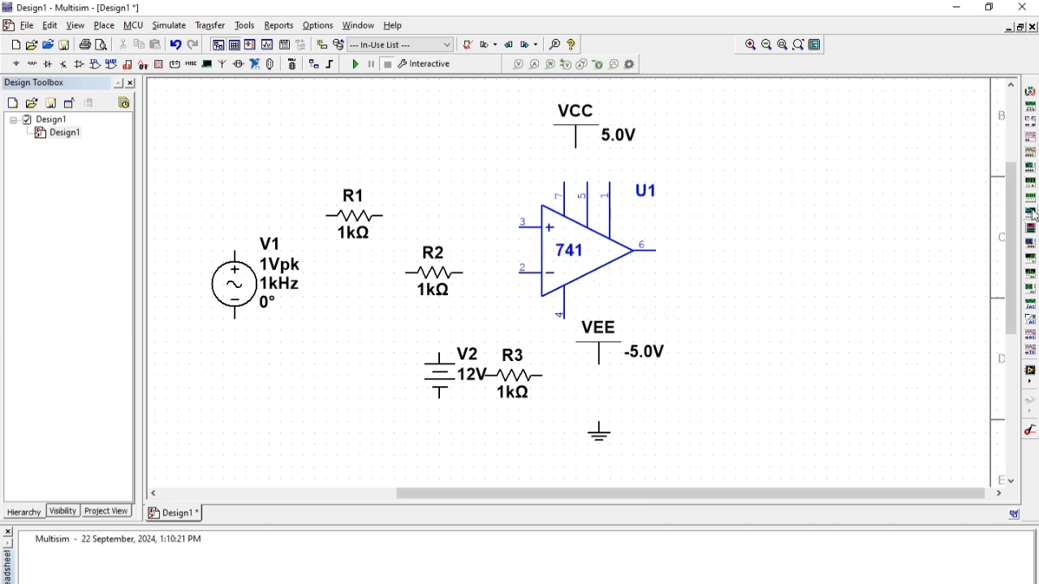
click(1032, 140)
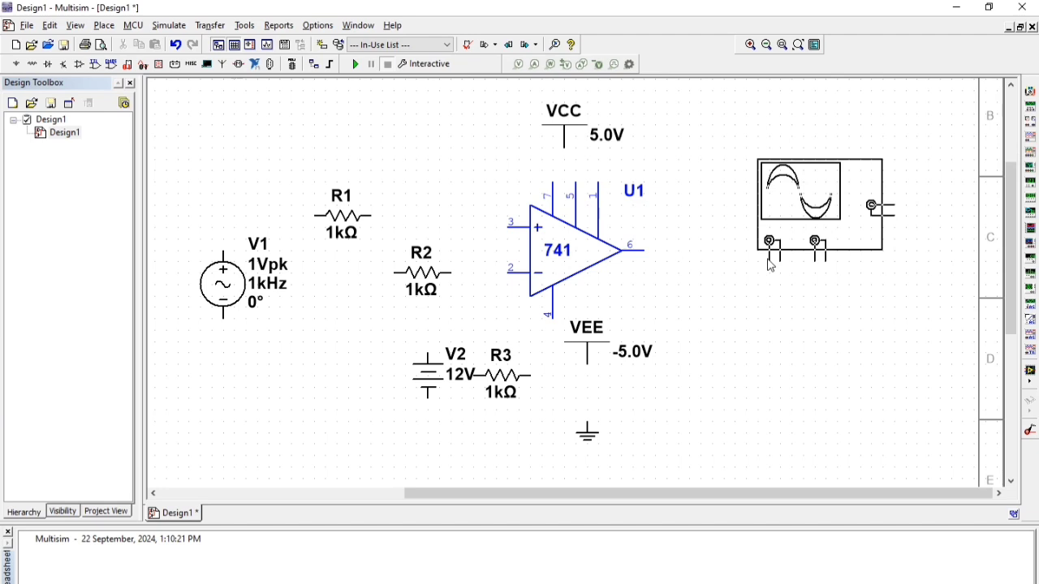
click(766, 258)
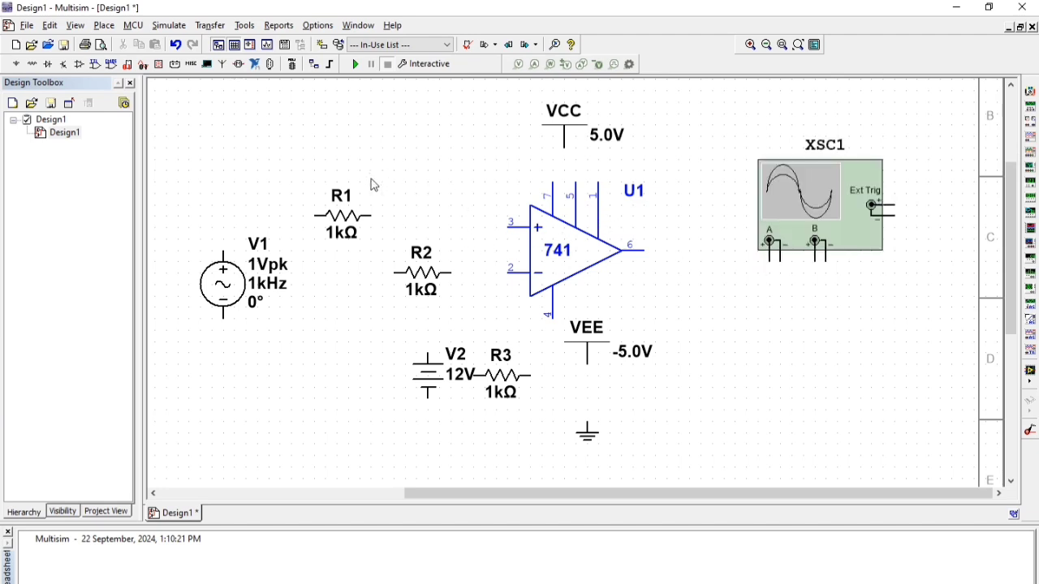
Step: Wire op-amp pin 3 to the right end of R1, and R1's left end to the positive terminal of V1
click(507, 227)
click(371, 217)
click(312, 216)
click(224, 242)
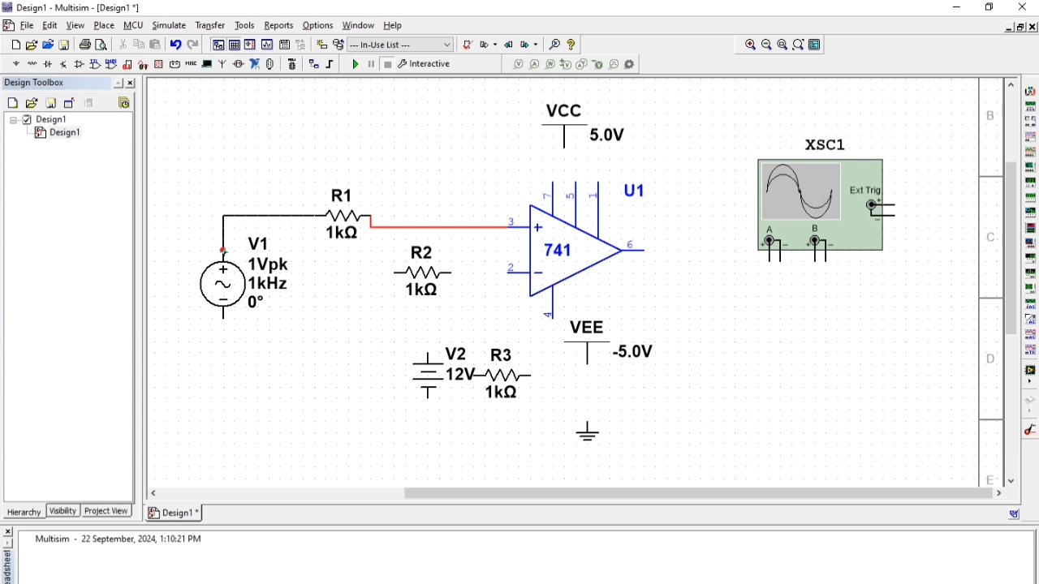
click(224, 244)
Step: Move the ground symbol lower on the schematic and wire V1's negative terminal to it
drag(588, 441, 555, 475)
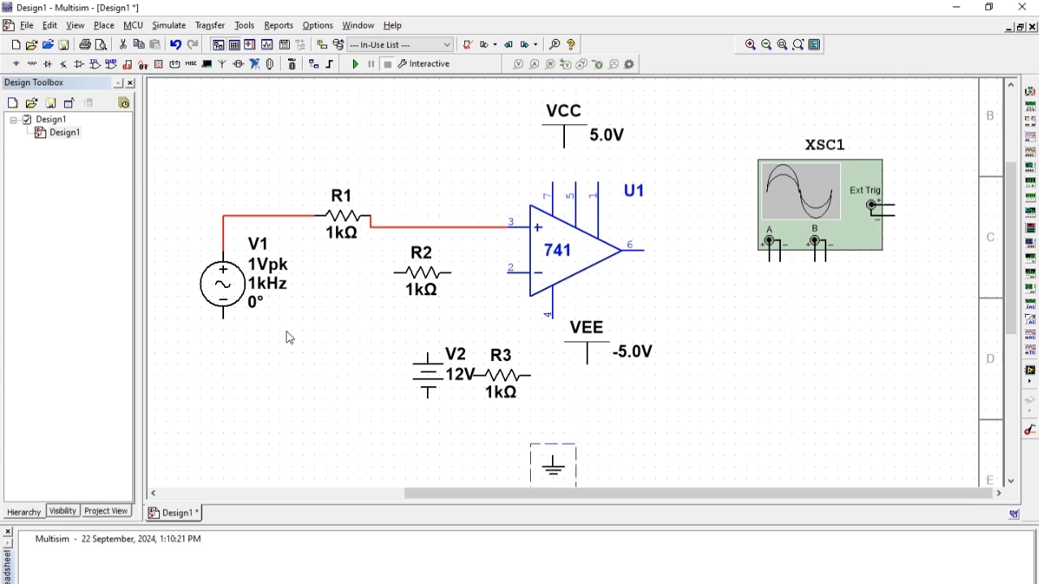
click(224, 330)
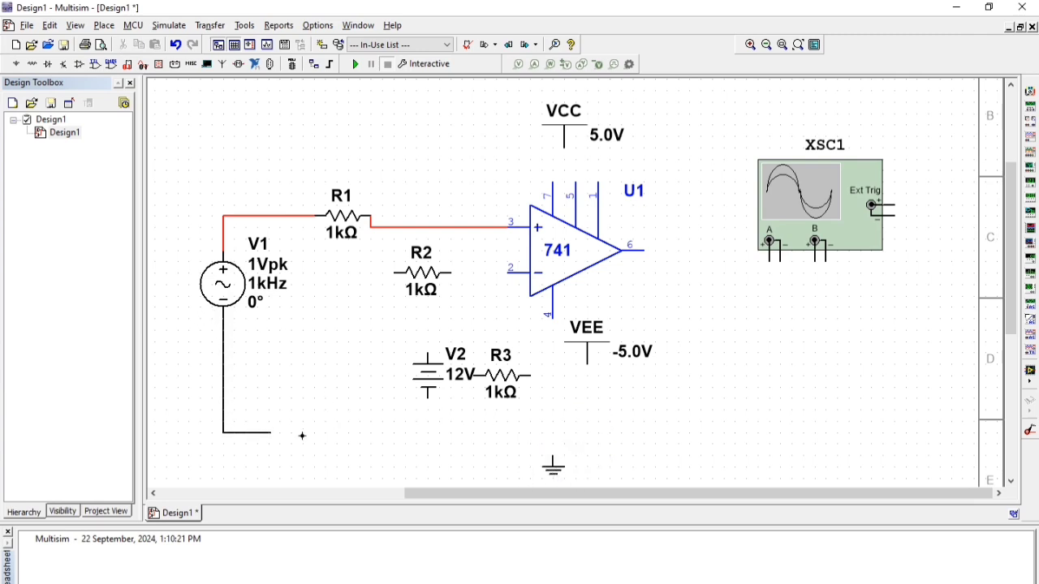
click(550, 446)
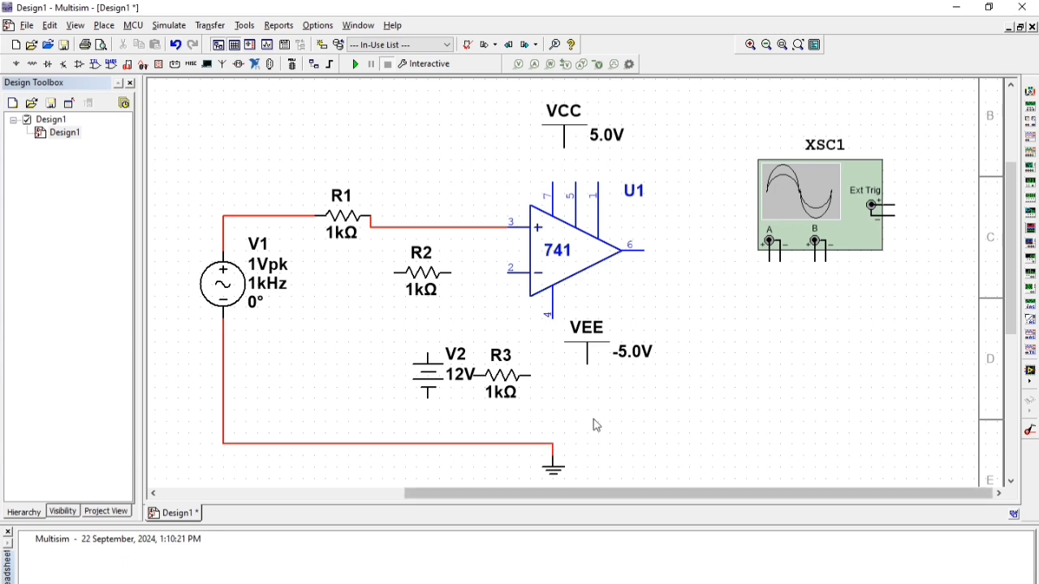
Step: Wire R2 between op-amp pin 2 and V2's positive terminal, and connect V2's negative terminal to the ground line
click(504, 273)
click(453, 274)
click(393, 290)
click(428, 345)
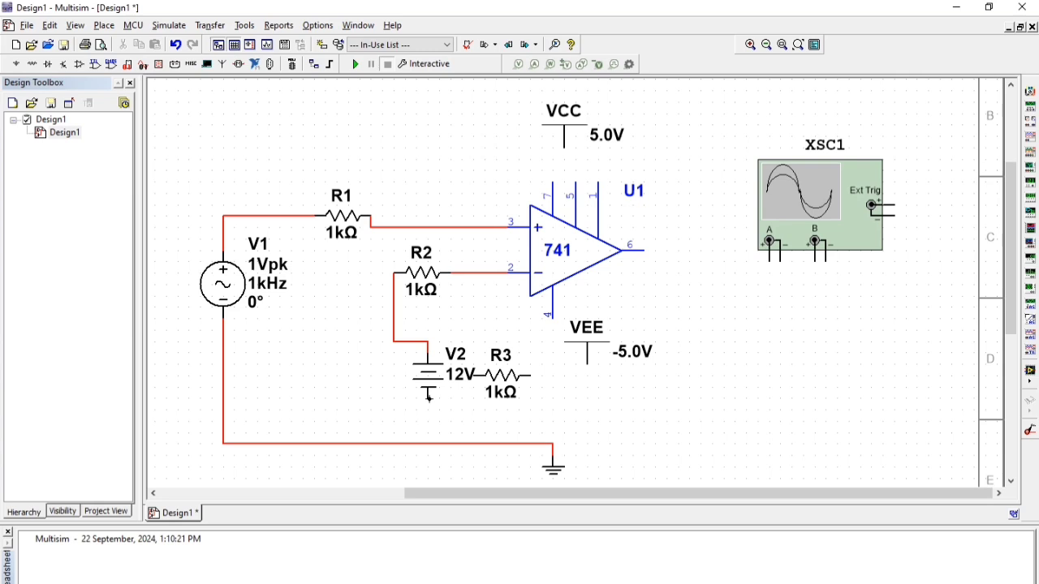
click(428, 396)
click(428, 444)
Step: Move R3 to the area right of the VEE supply and rotate it to a vertical orientation
drag(502, 382, 728, 366)
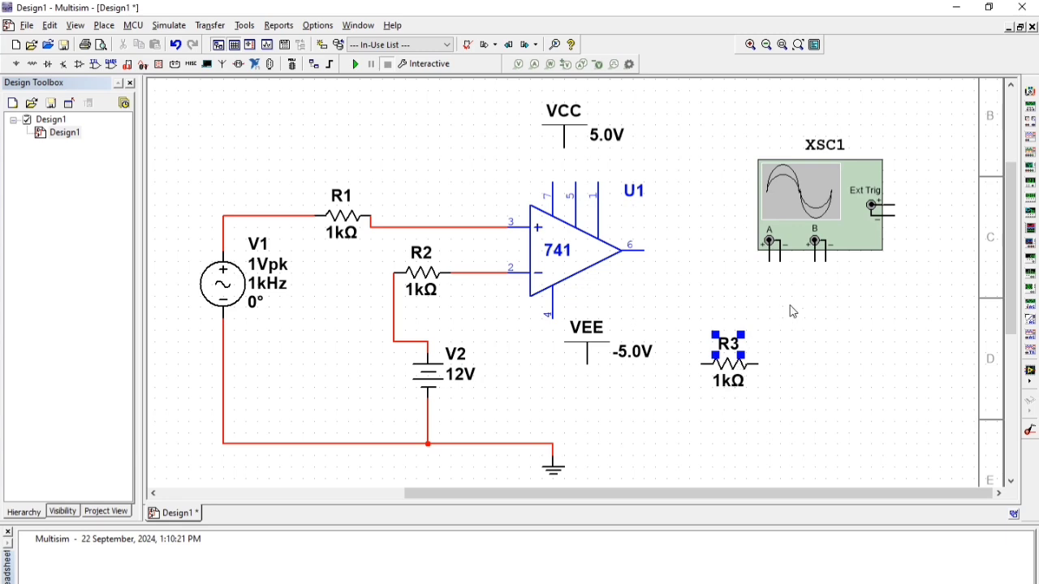
click(792, 306)
click(735, 364)
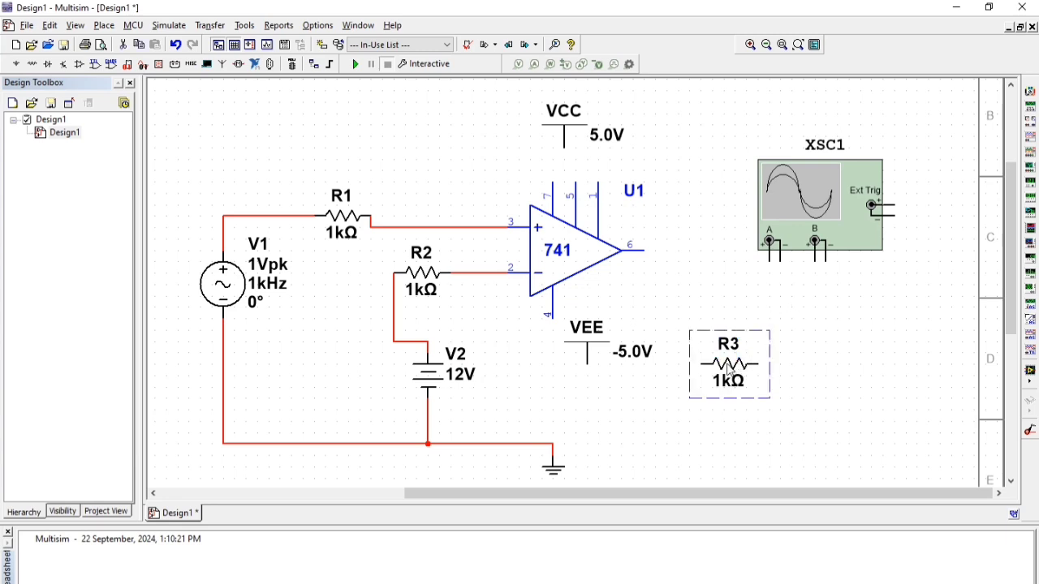
key(ctrl+r)
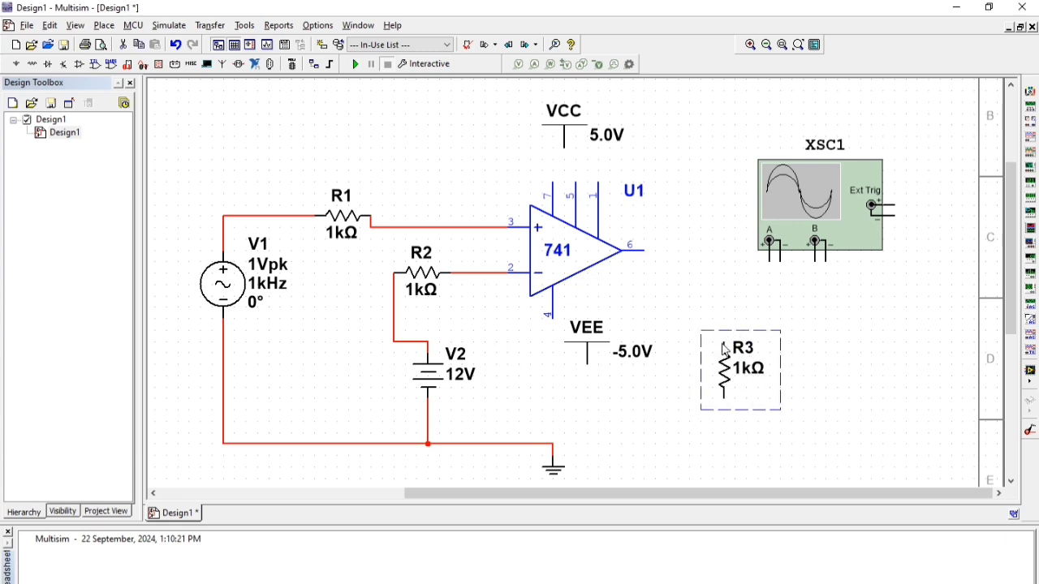
Step: Wire R3's upper end to op-amp output pin 6 and its lower end to the ground line
click(725, 345)
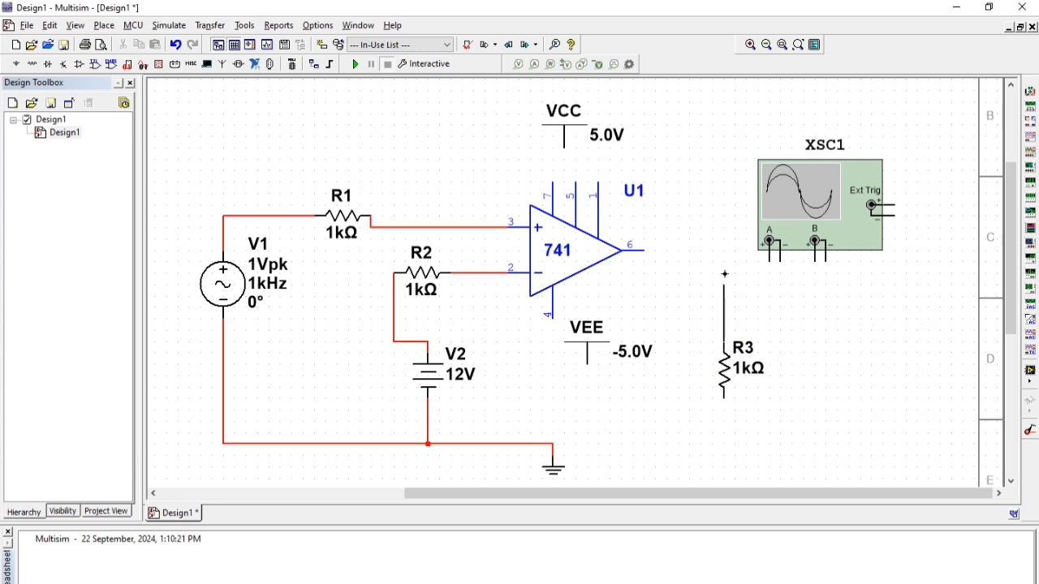
click(647, 253)
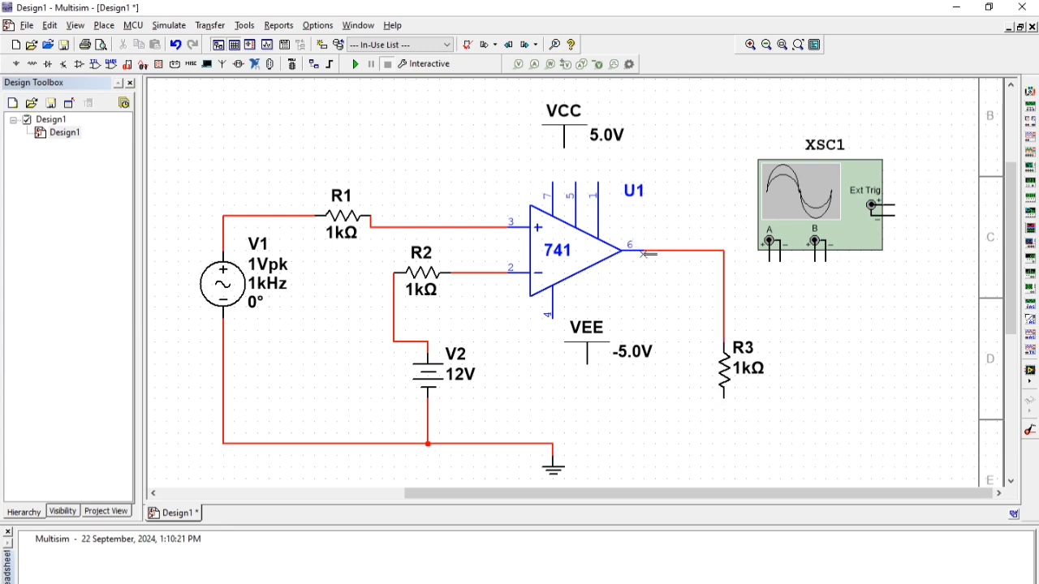
click(723, 398)
click(553, 444)
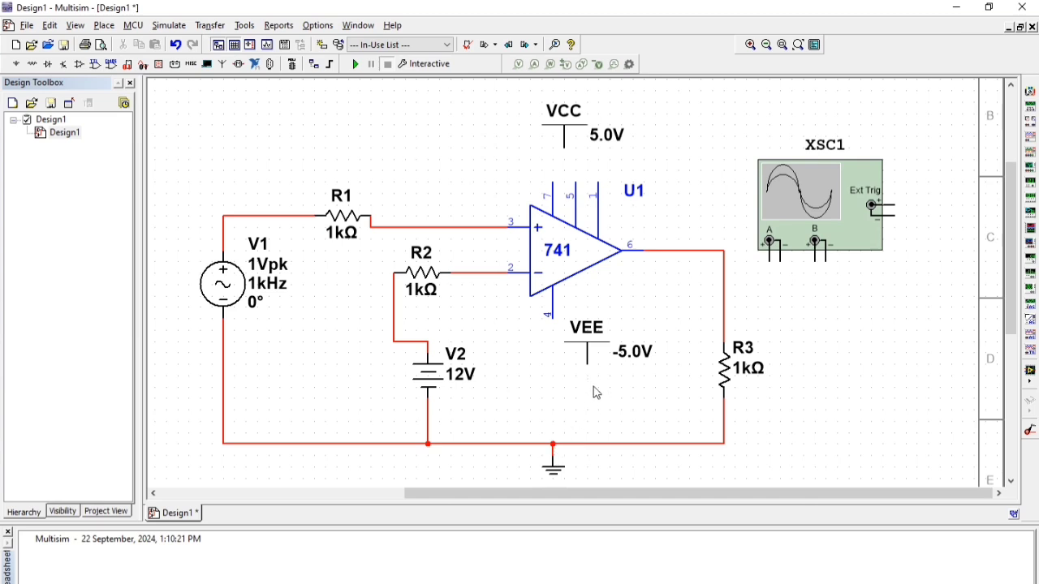
Step: Set the VCC supply voltage to 12 V and wire VCC to op-amp pin 7
click(600, 136)
double_click(599, 136)
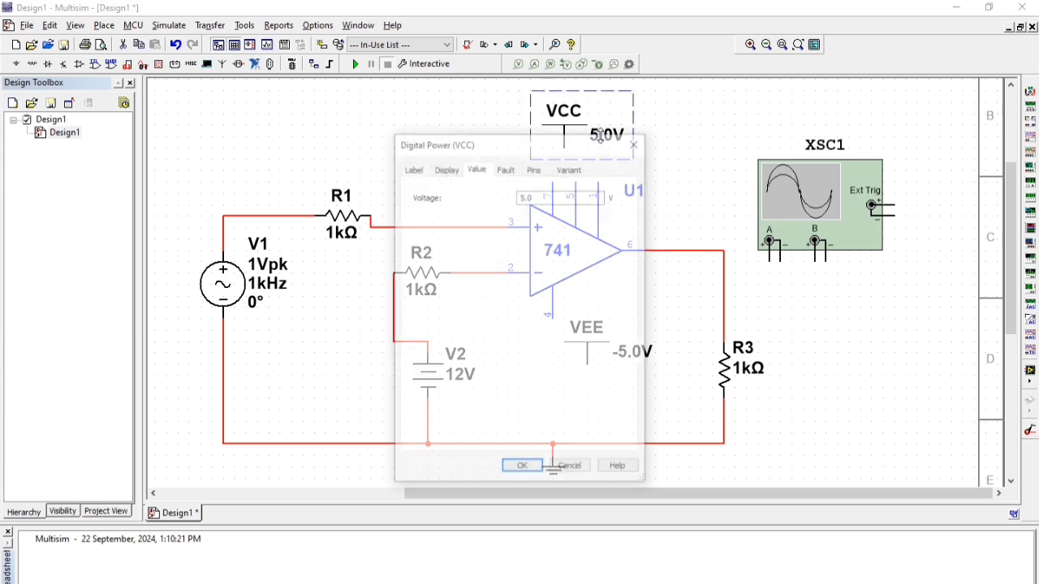
click(543, 195)
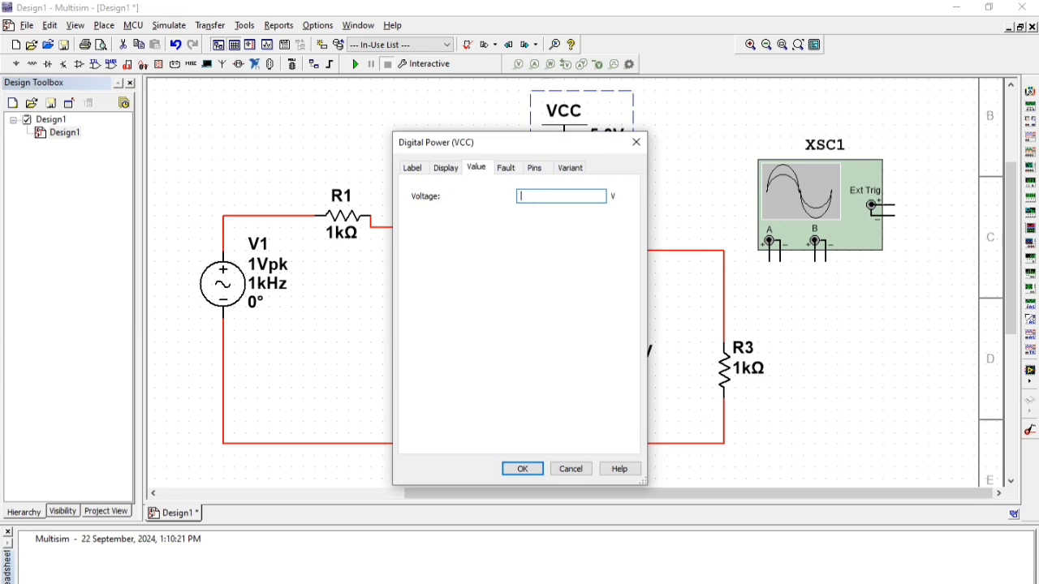
text(12)
key(Return)
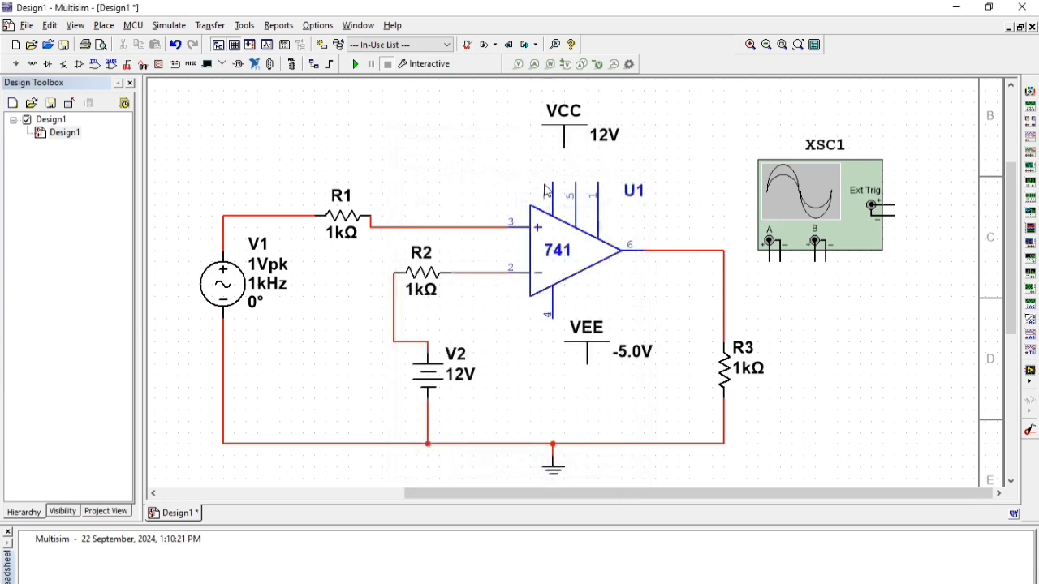
click(565, 149)
click(552, 183)
Step: Rotate the VEE supply so its terminal points up and attach it directly to op-amp pin 4
click(593, 346)
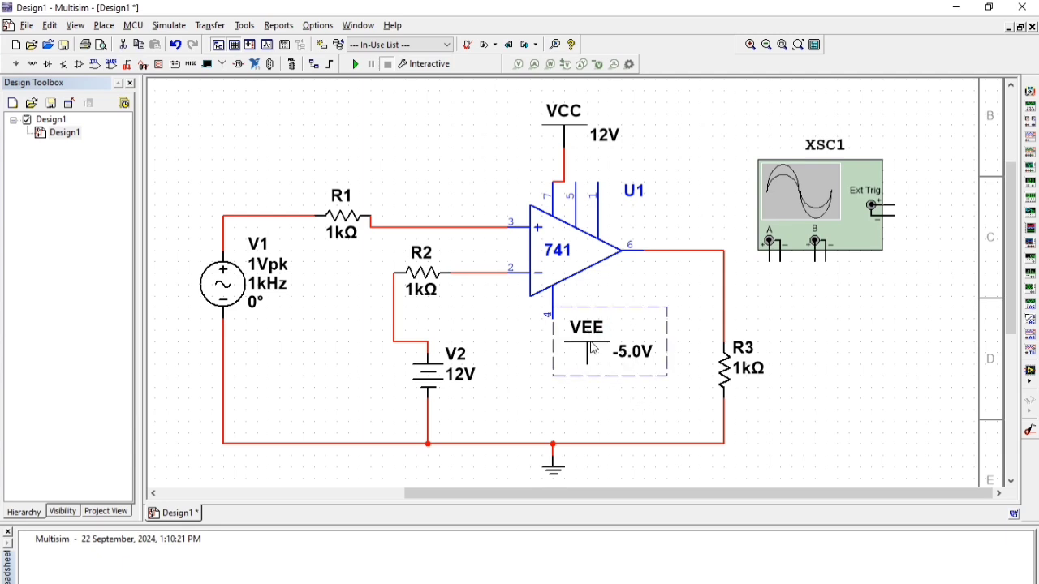
key(ctrl+r)
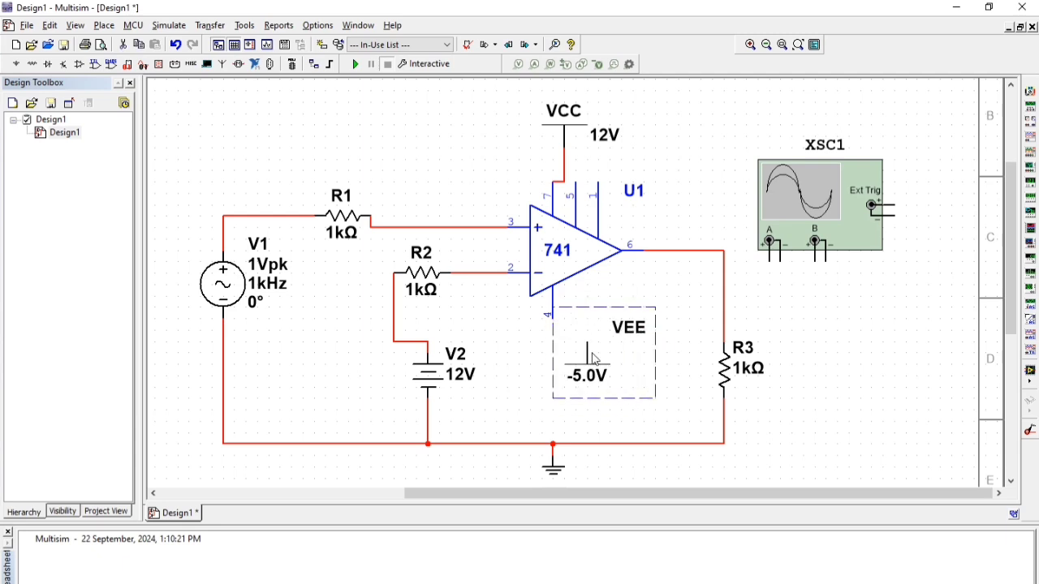
drag(594, 358, 566, 367)
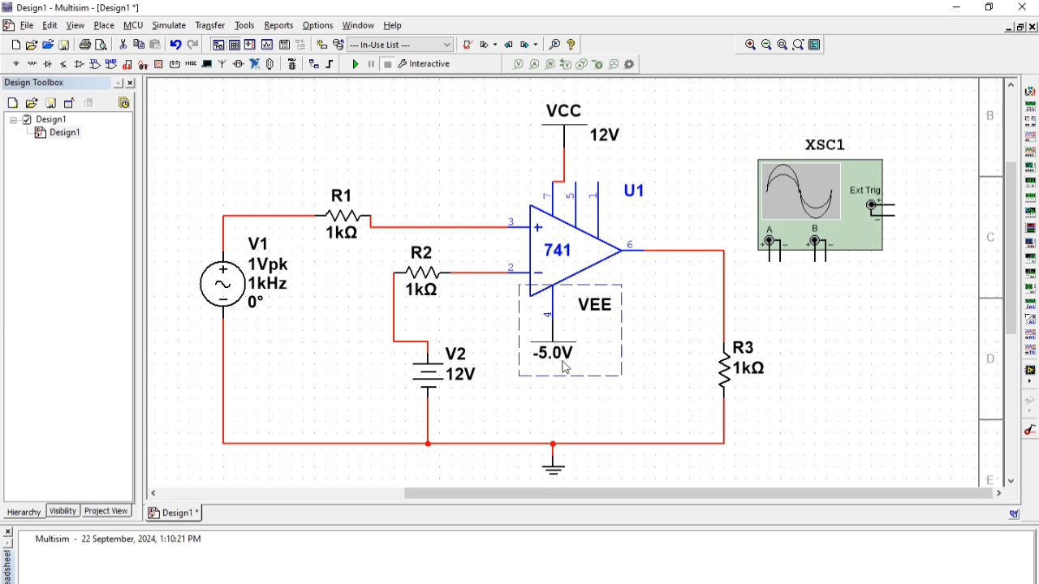
Step: Set the VEE supply voltage to -12 V
double_click(556, 355)
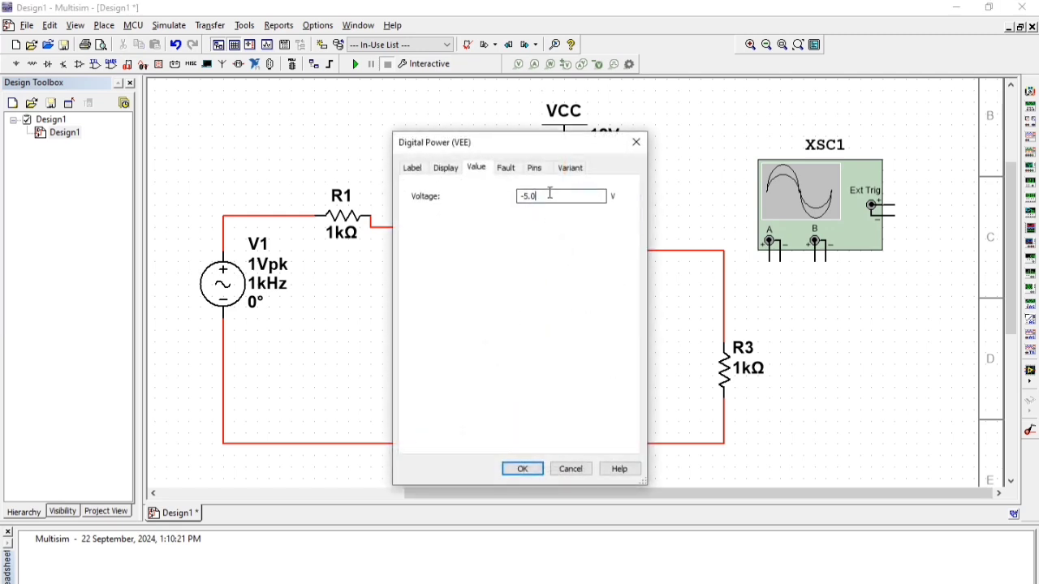
text(12)
key(Return)
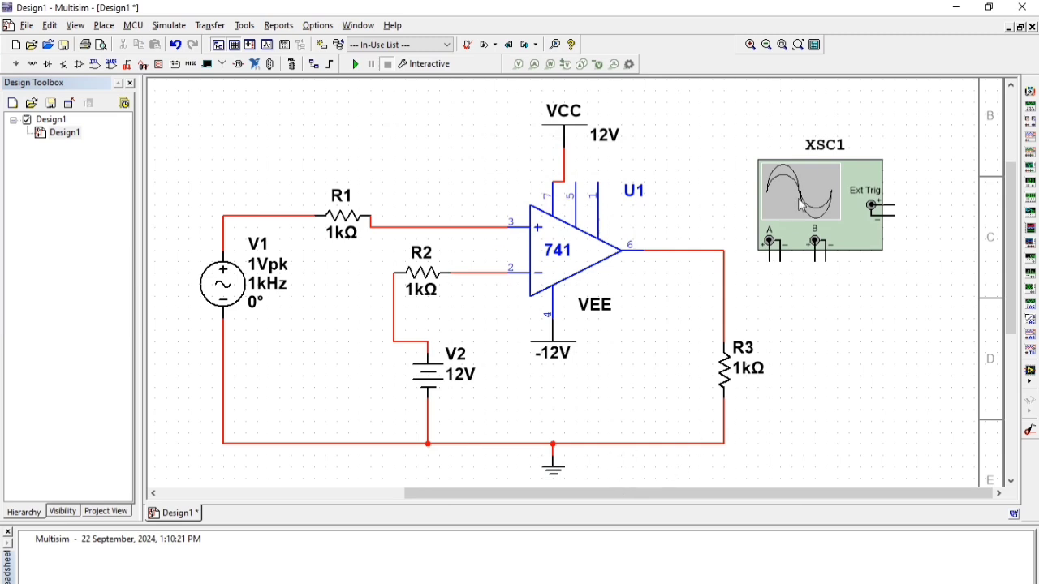
Step: Wire the oscilloscope's channel A positive terminal to the op-amp output wire and its negative terminal to the ground line
click(770, 264)
click(722, 251)
click(781, 263)
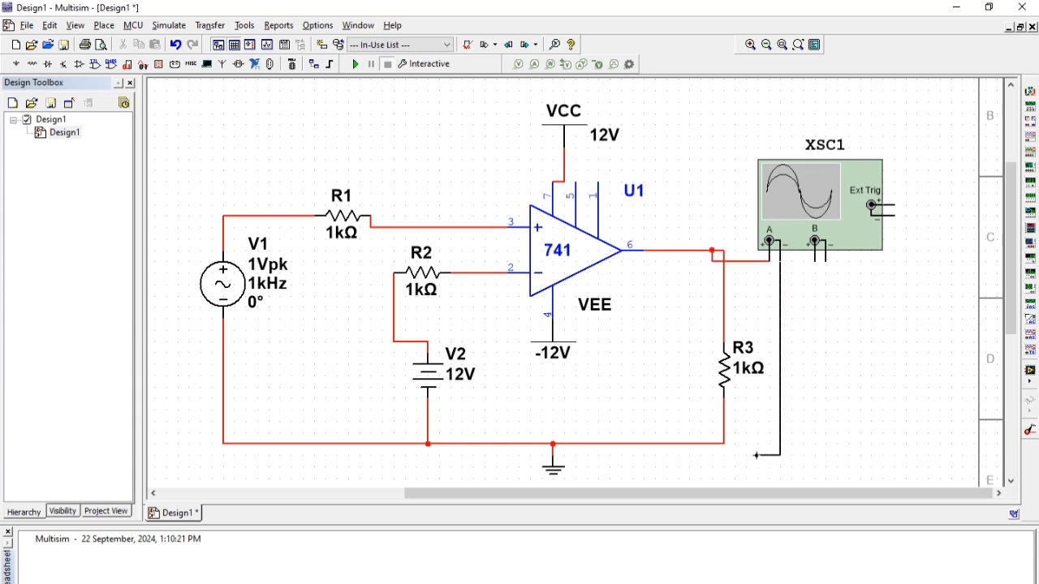
click(632, 444)
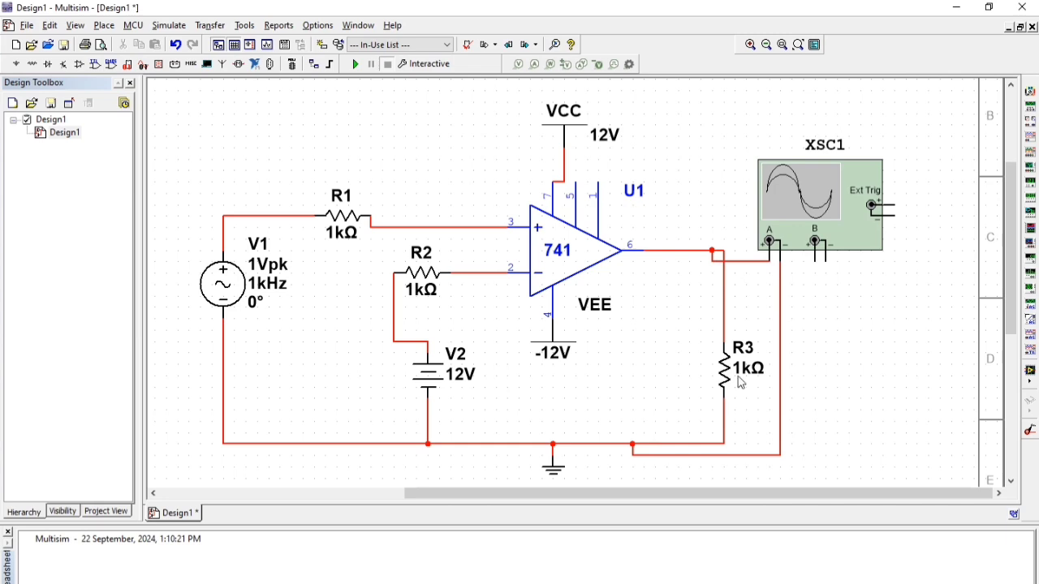
Step: Wire the oscilloscope's channel B positive terminal to the input wire between V1 and R1
click(815, 265)
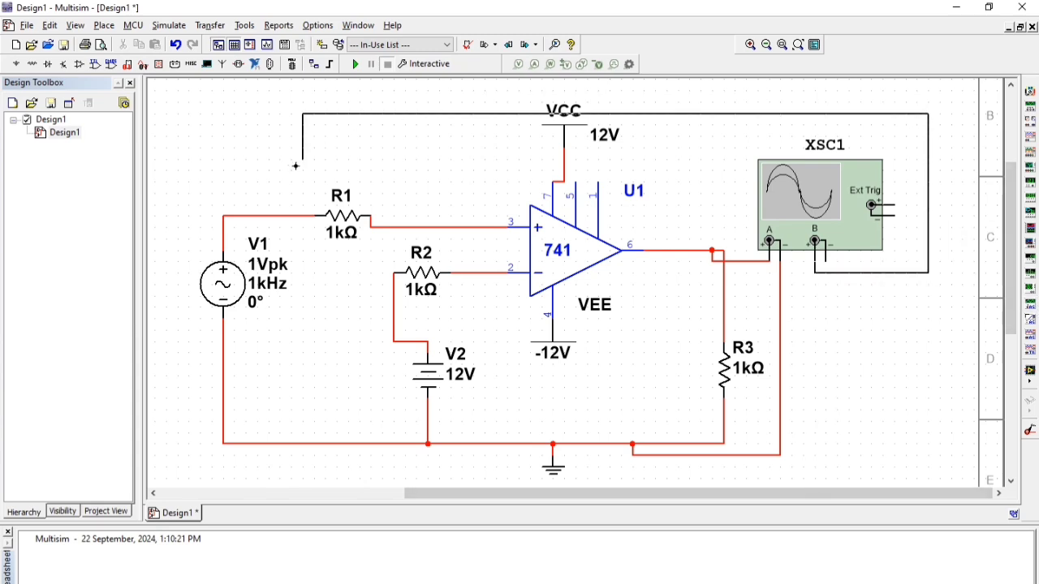
key(Escape)
click(267, 216)
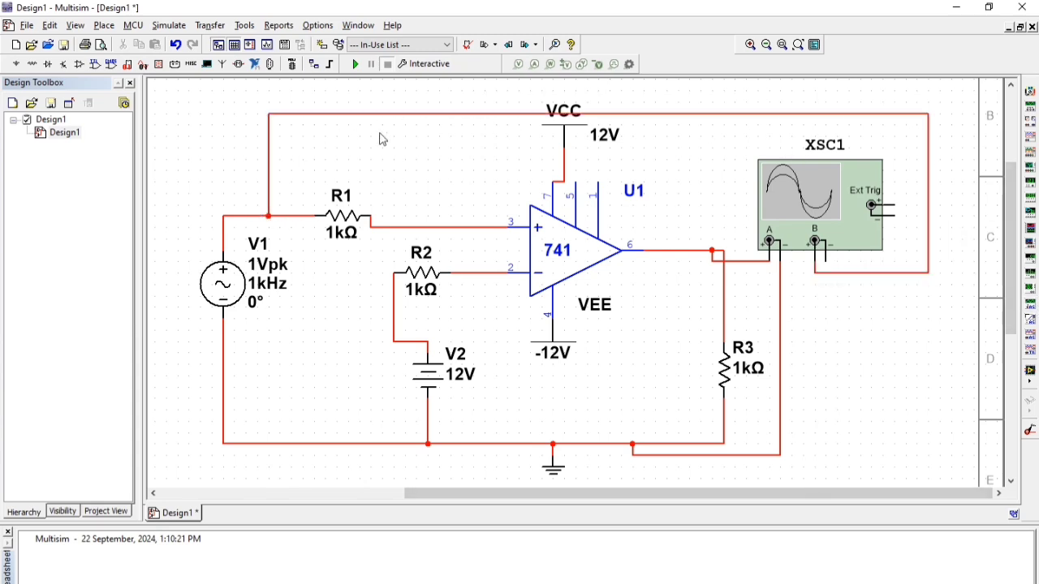
Step: Change the net color of channel B's positive wire to dark blue, and wire channel B's negative terminal to the ground line
click(343, 114)
right_click(343, 115)
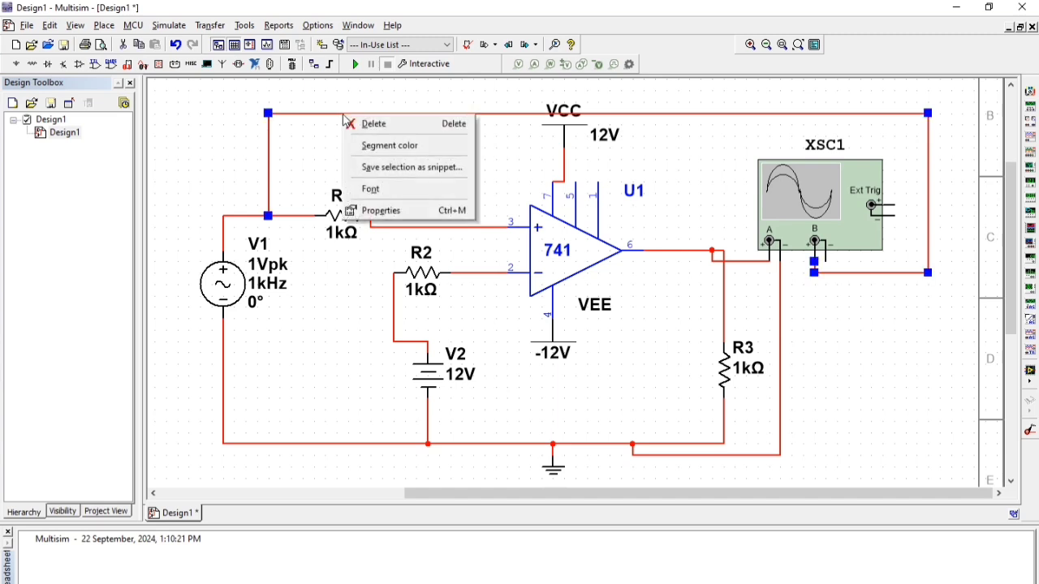
click(382, 211)
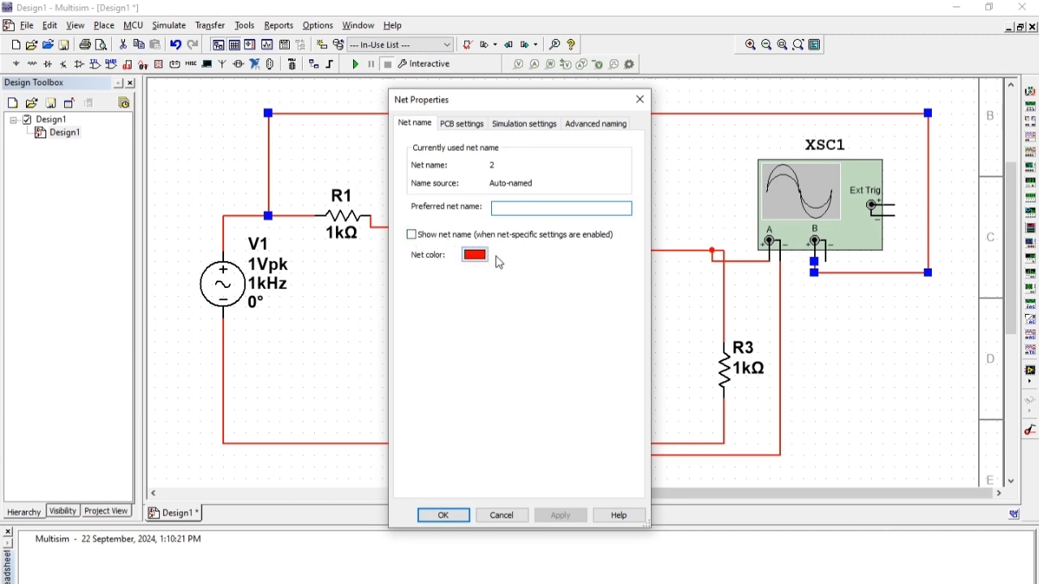
click(474, 255)
click(461, 272)
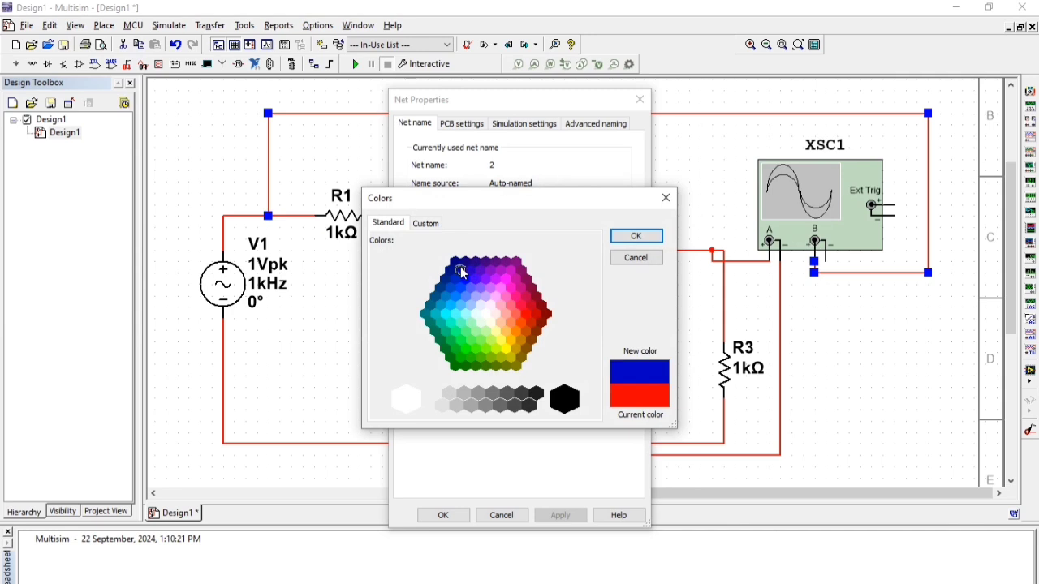
click(634, 237)
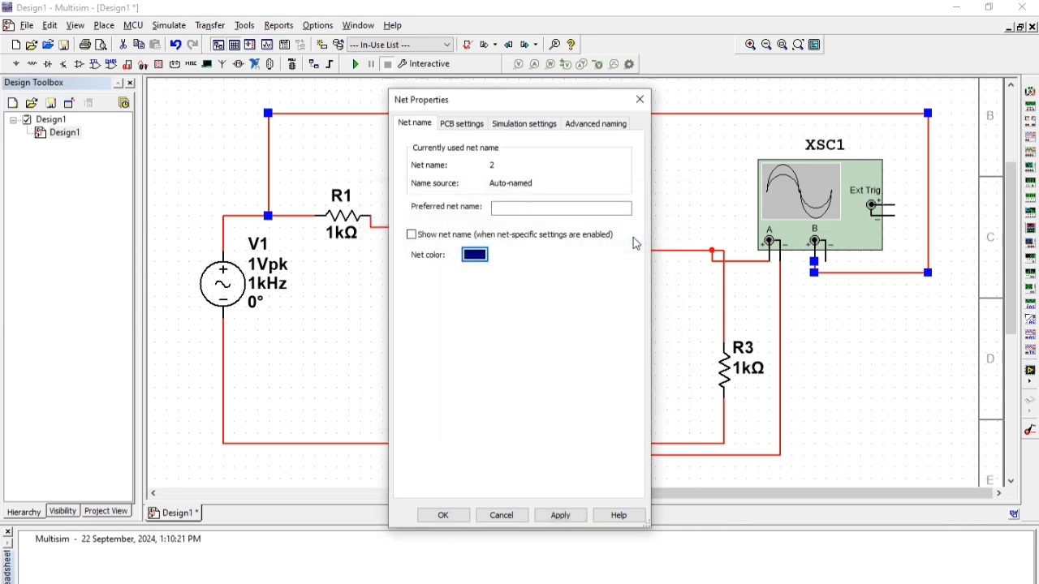
click(449, 517)
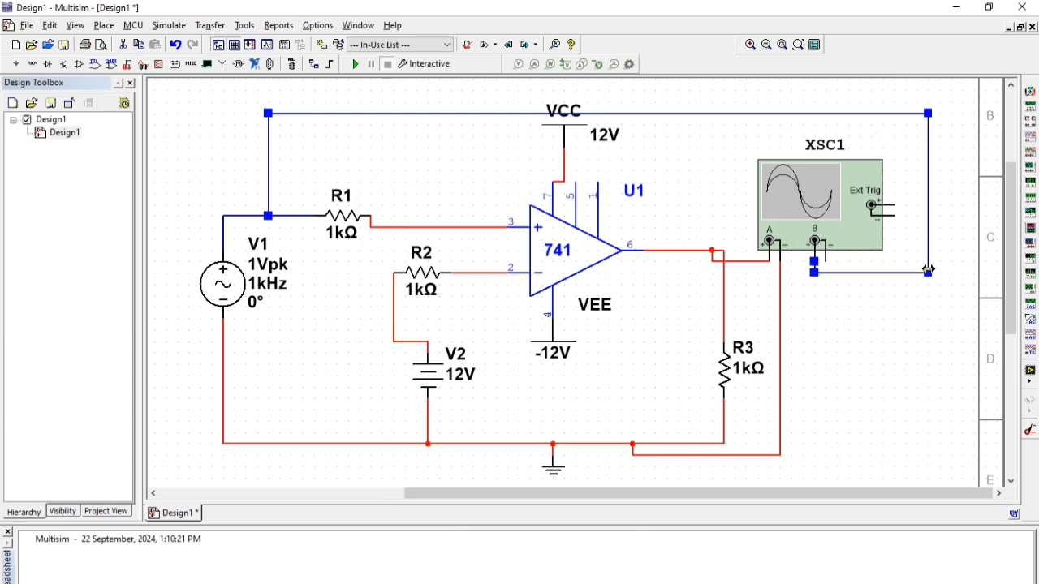
click(825, 258)
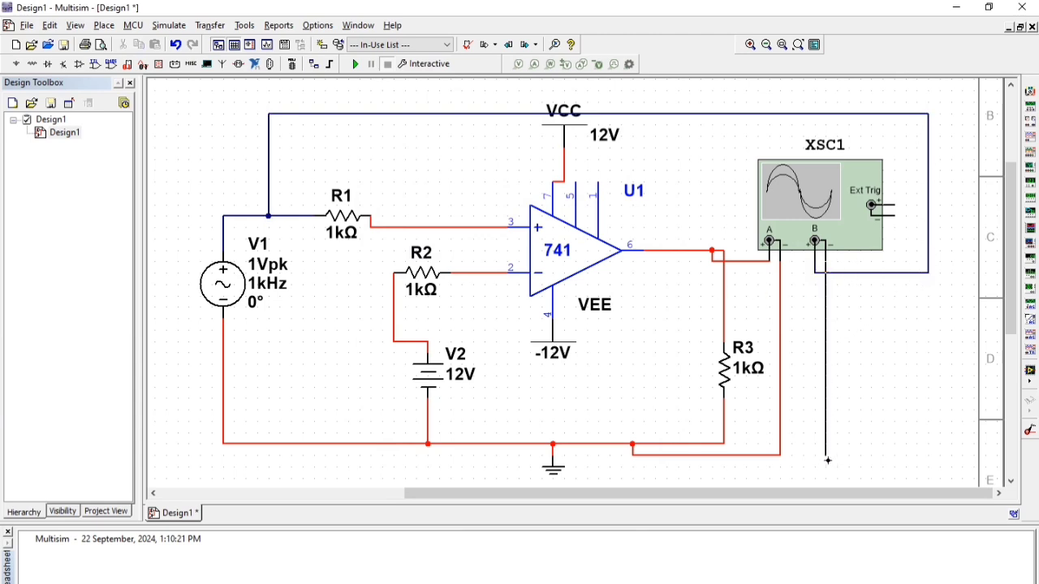
click(609, 445)
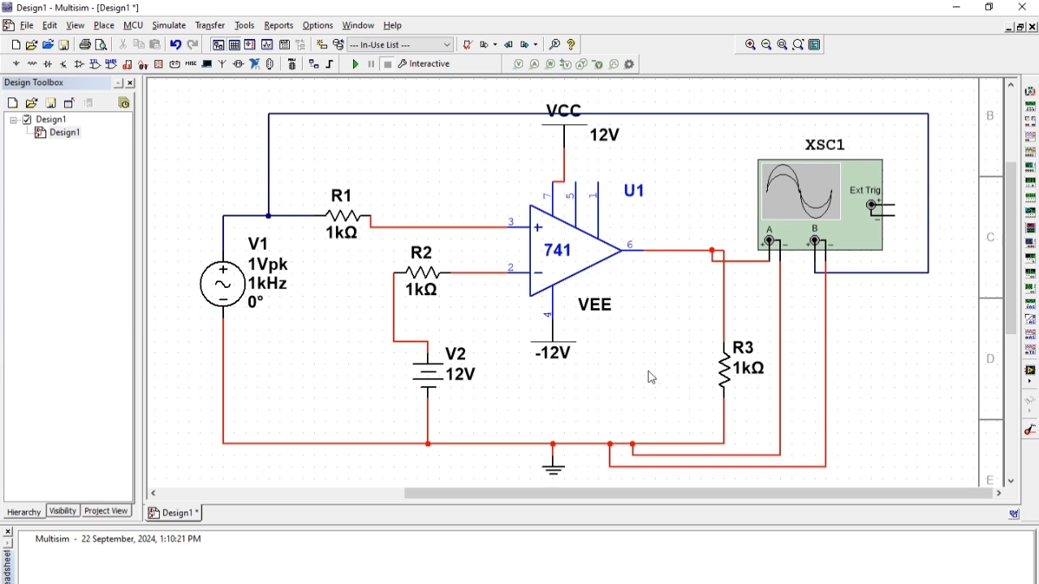
Step: Set the AC source V1 to 5 V peak and the DC source V2 to 1.4 V
double_click(255, 265)
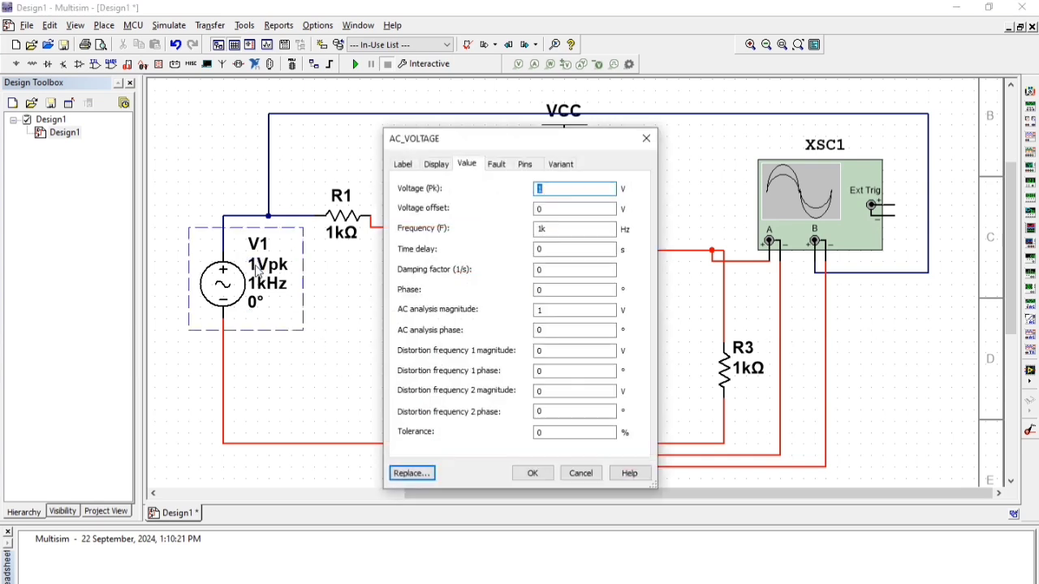
text(5)
key(Return)
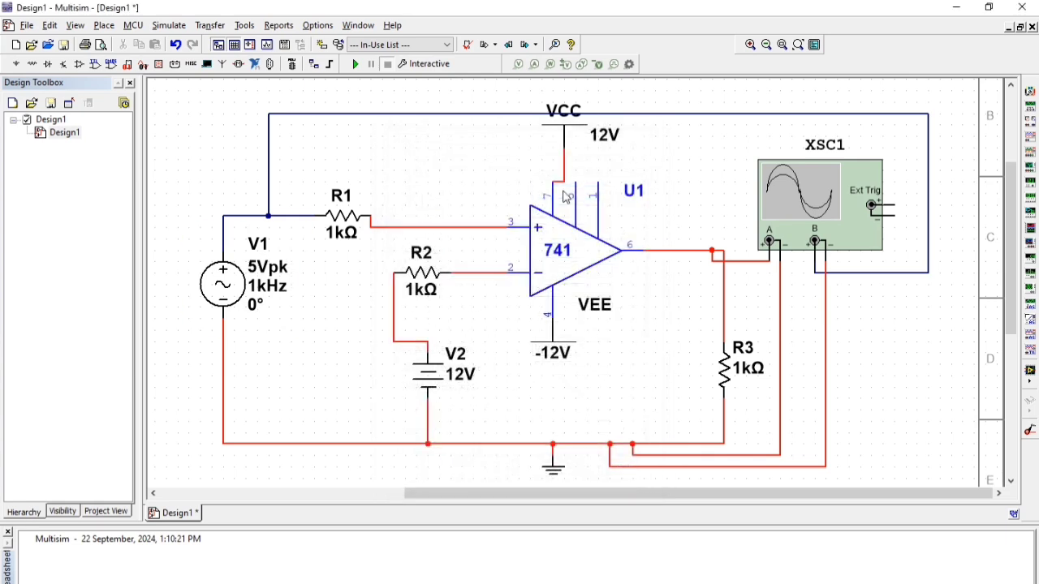
double_click(457, 387)
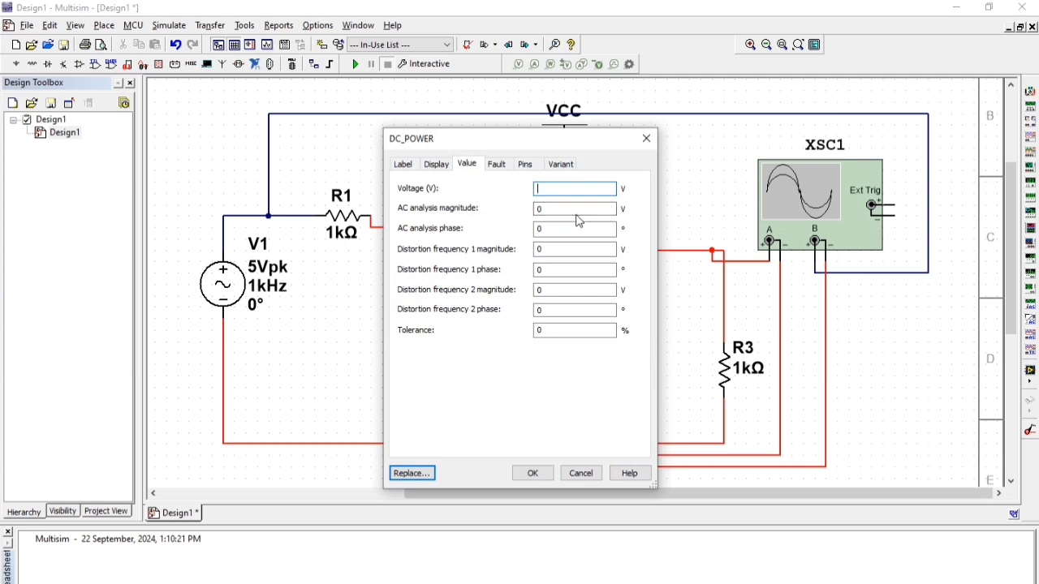
text(1.4)
key(Return)
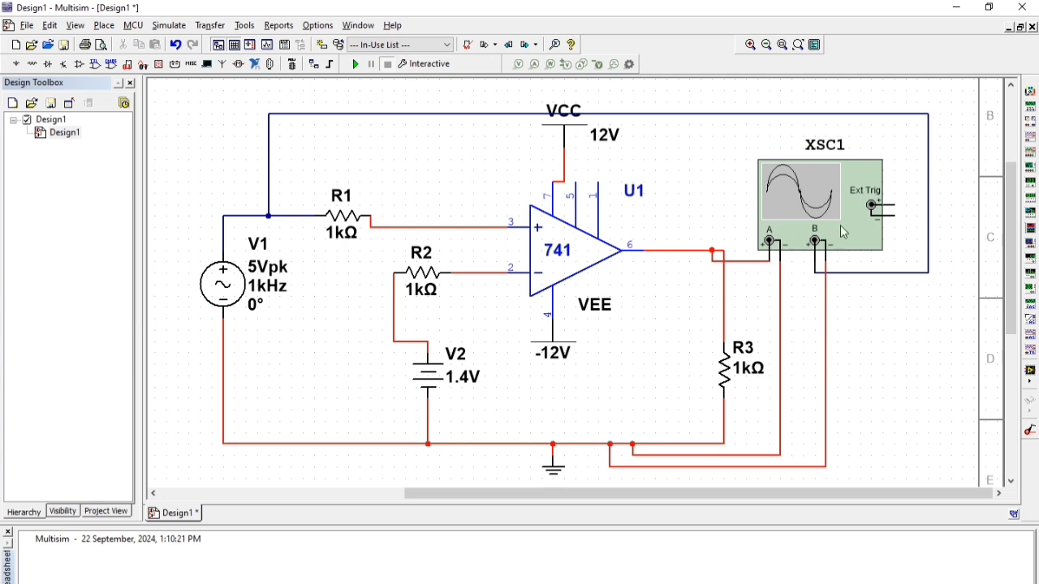
Step: Run the simulation and open the oscilloscope display with its background reversed
click(357, 70)
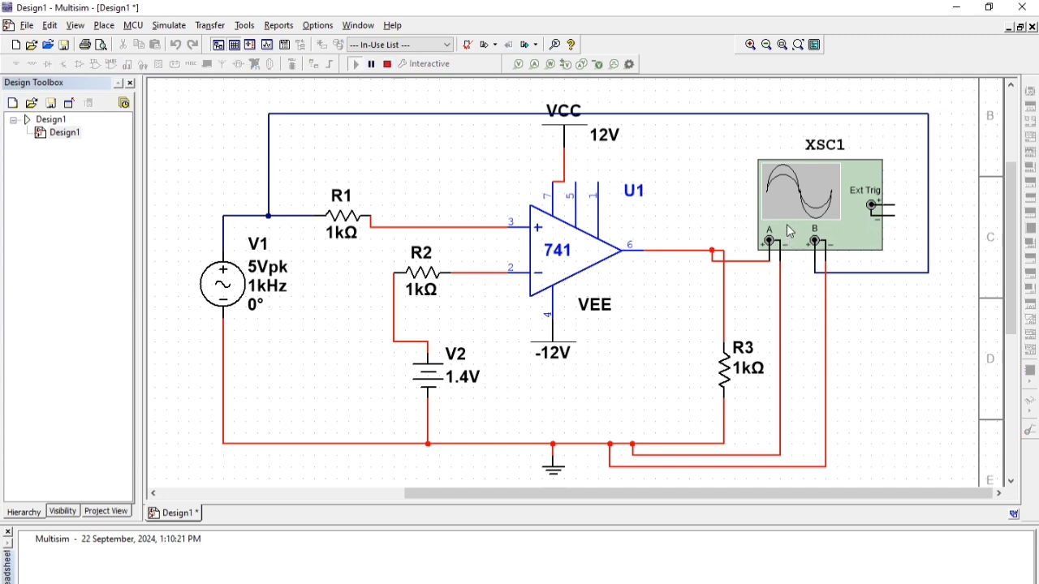
double_click(810, 203)
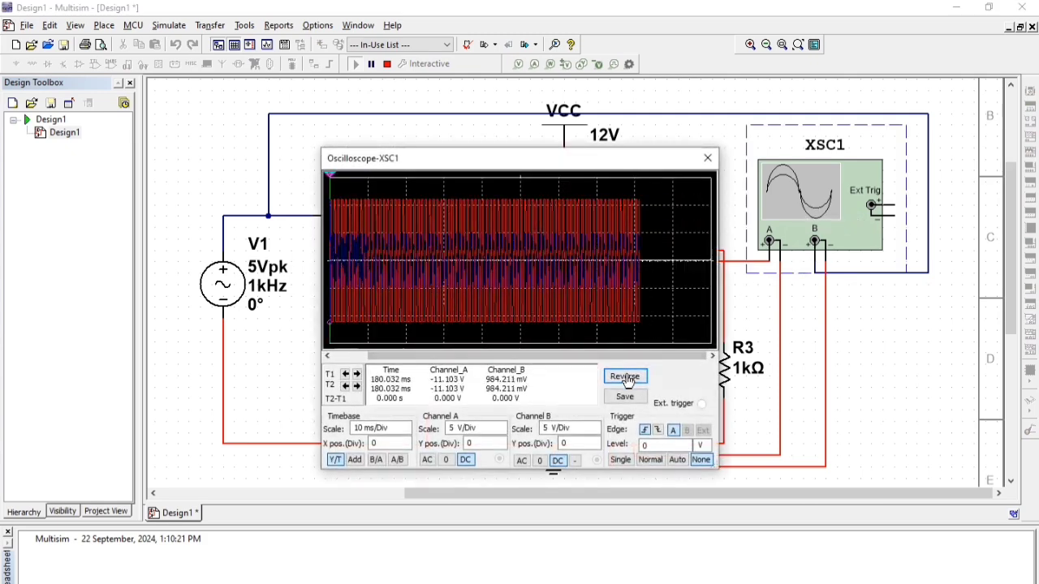
click(624, 376)
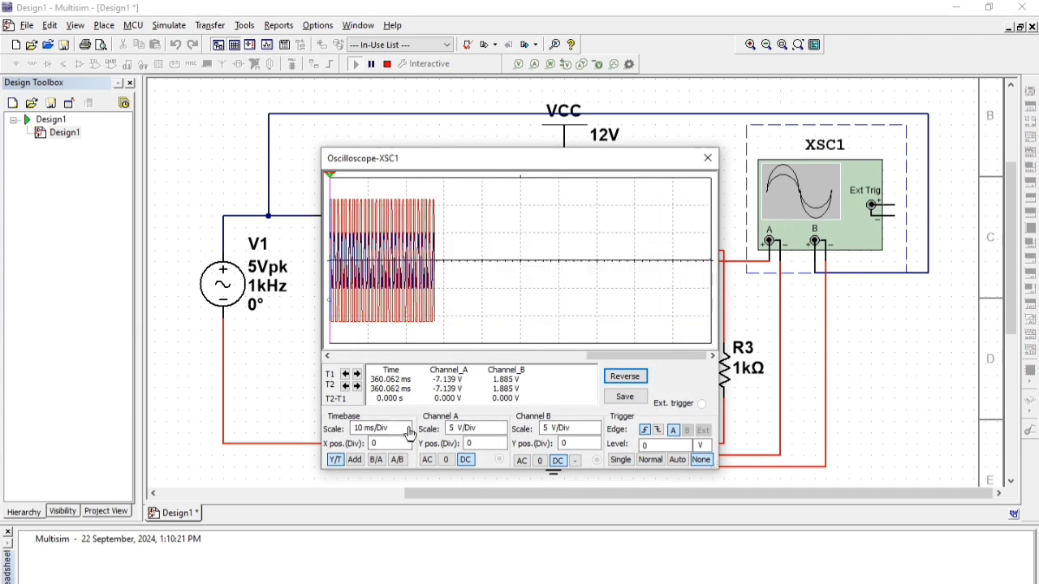
Step: Set the oscilloscope timebase to 1 ms/Div and move its window aside to uncover the input part of the circuit
click(407, 435)
click(407, 435)
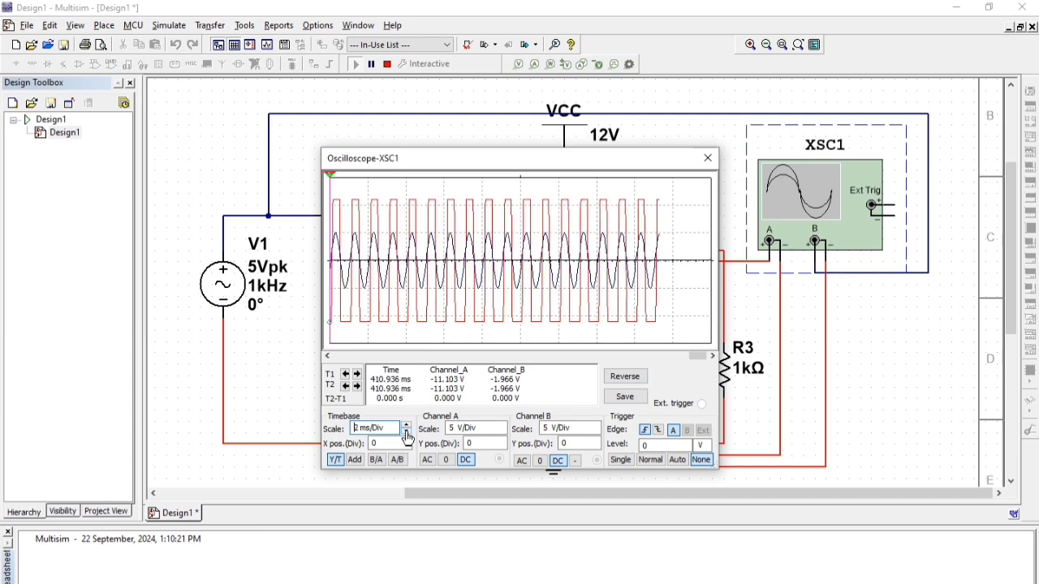
click(407, 435)
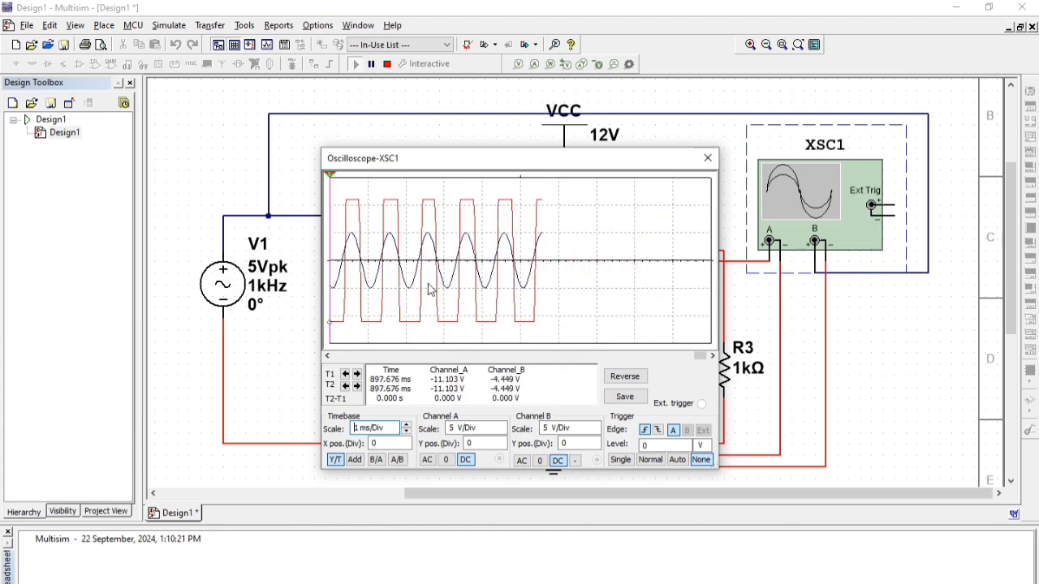
drag(497, 158, 632, 167)
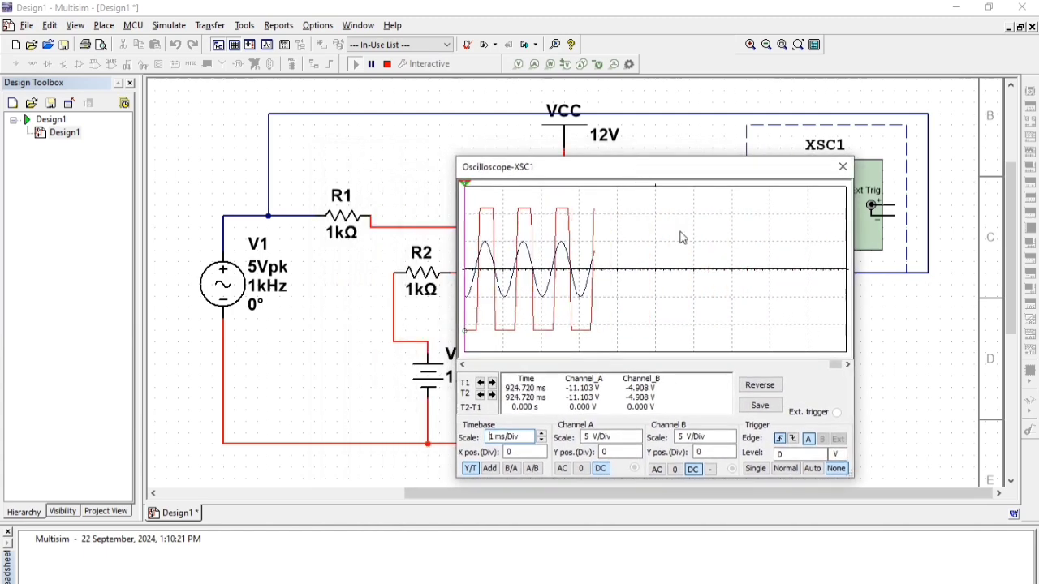